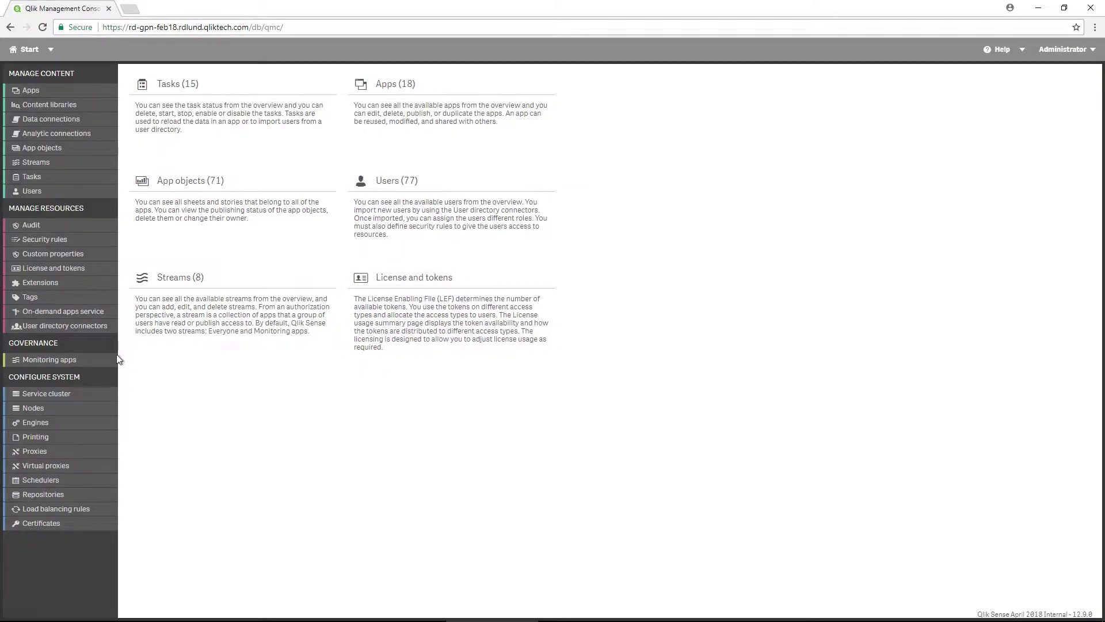
Turn on the on-demand app service, leaving the logging level at Info.
click(71, 312)
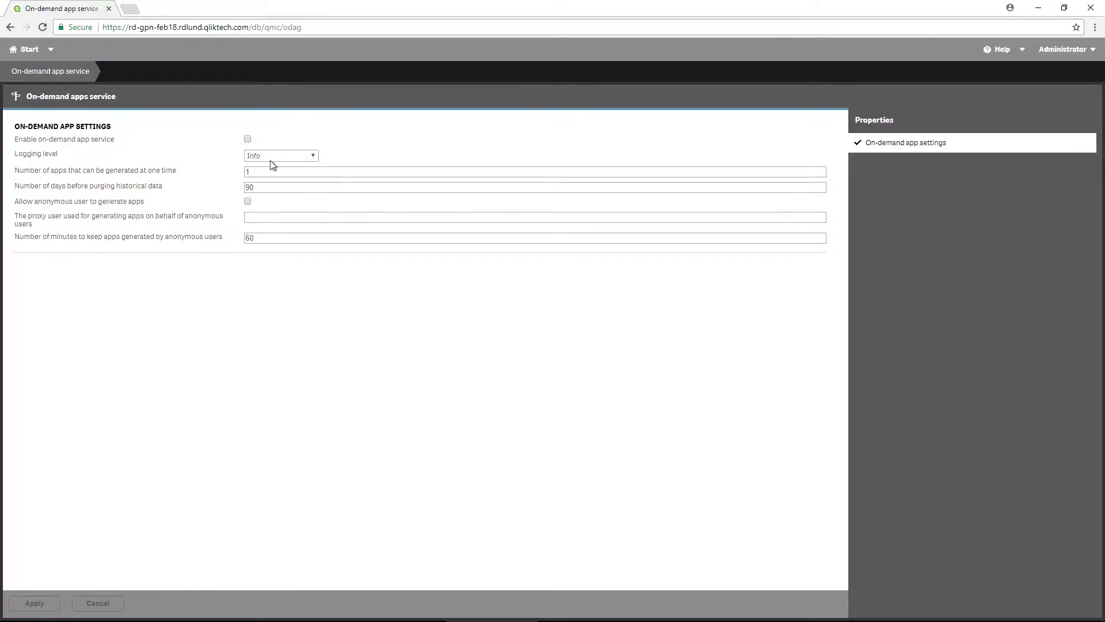
click(247, 140)
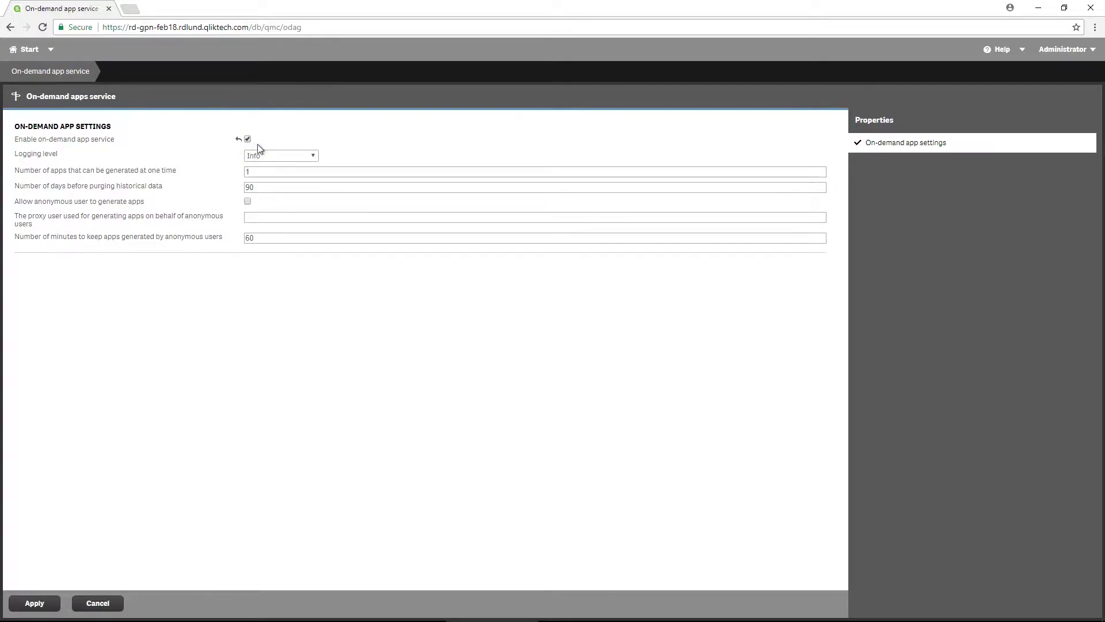
click(314, 157)
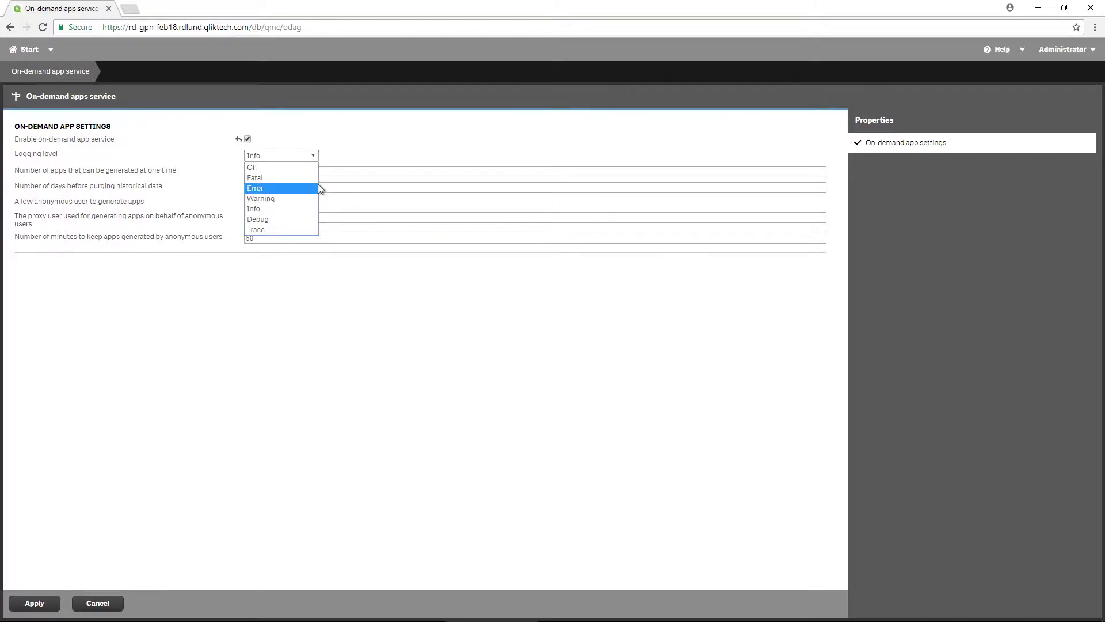
click(322, 182)
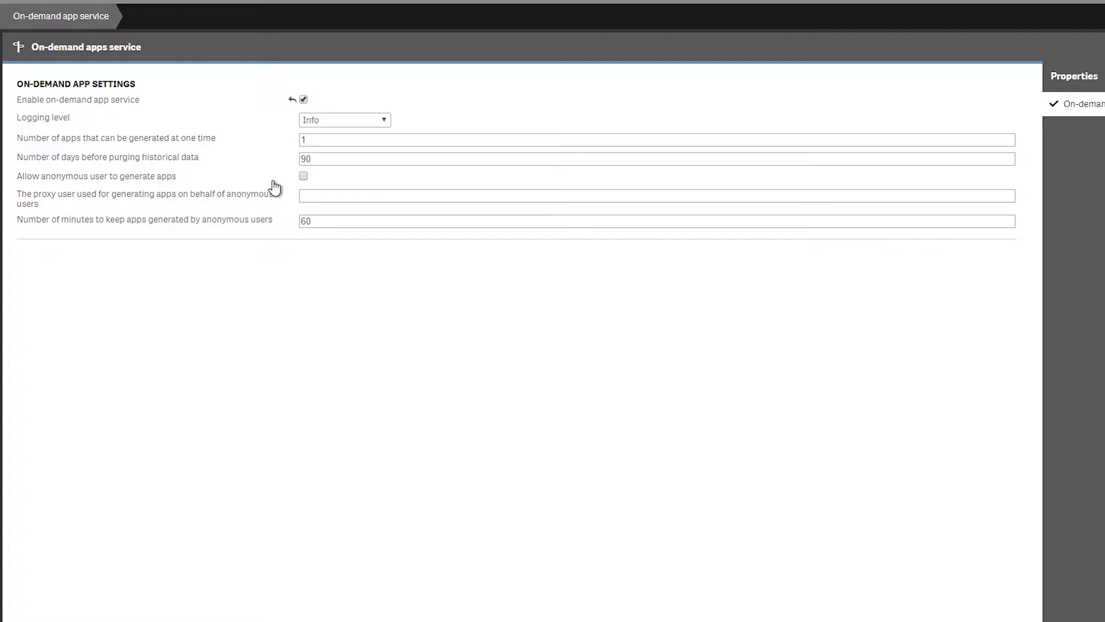
Allow anonymous app generation, make Administrator the proxy user, and apply the settings.
click(304, 175)
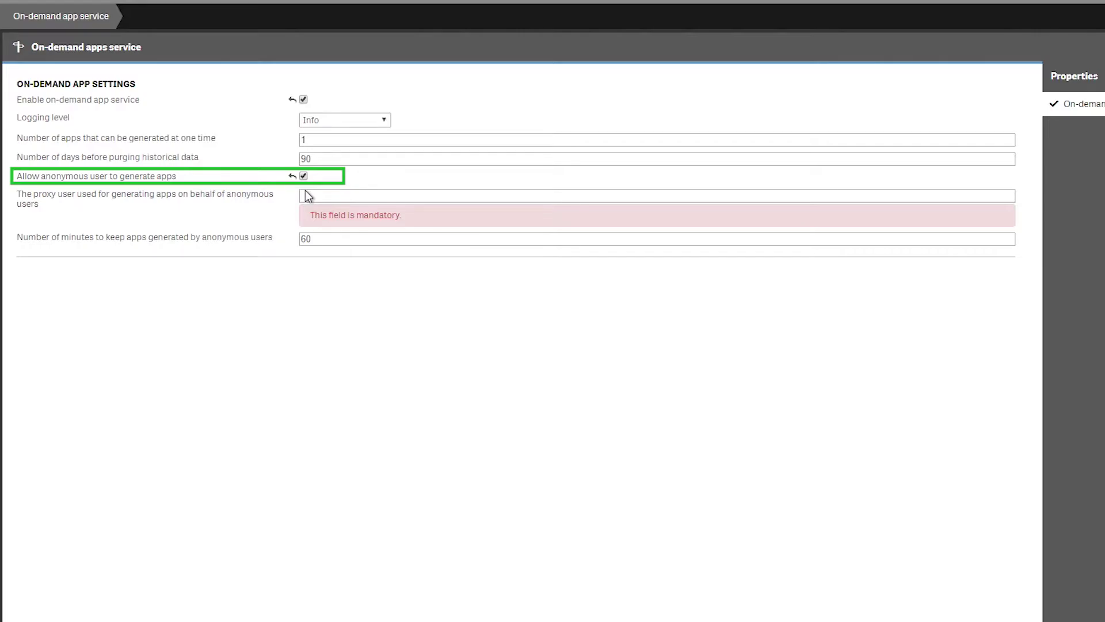
click(313, 196)
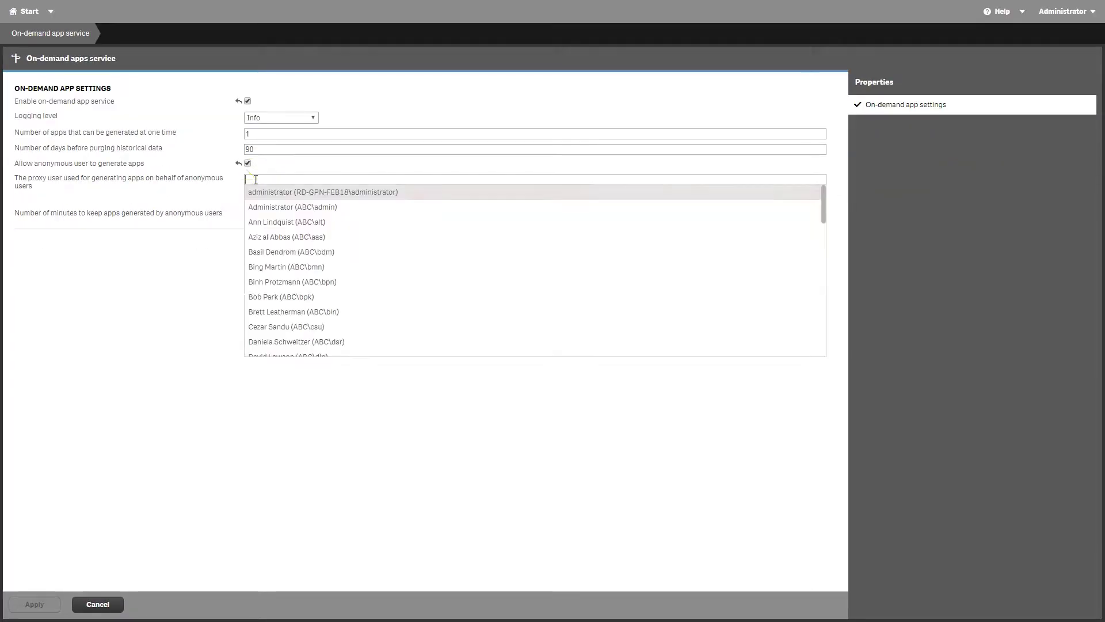
click(270, 208)
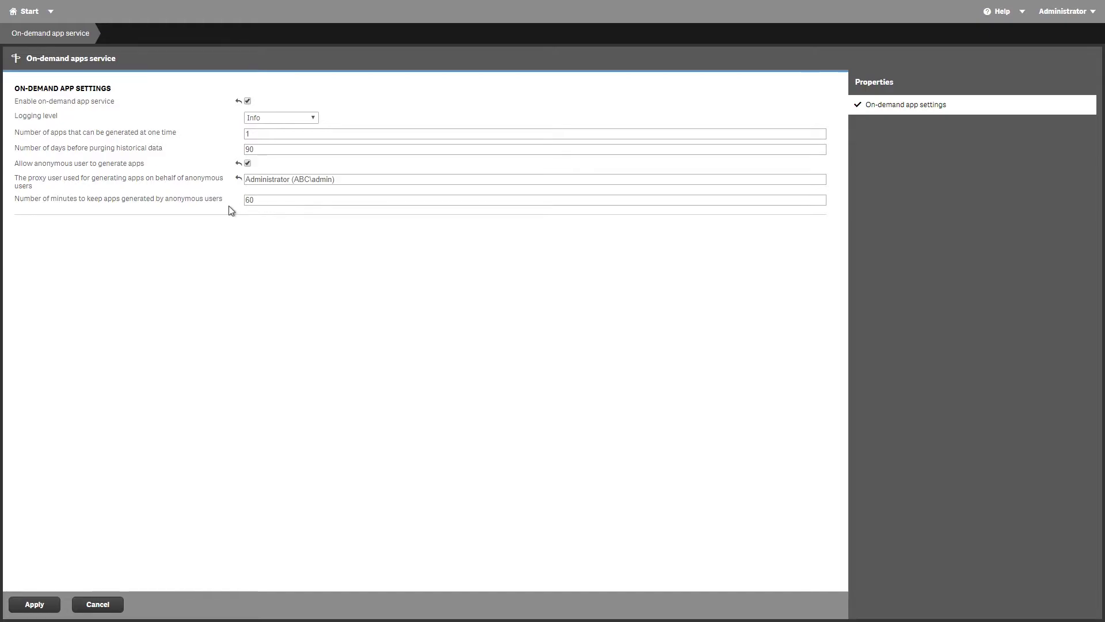
click(42, 603)
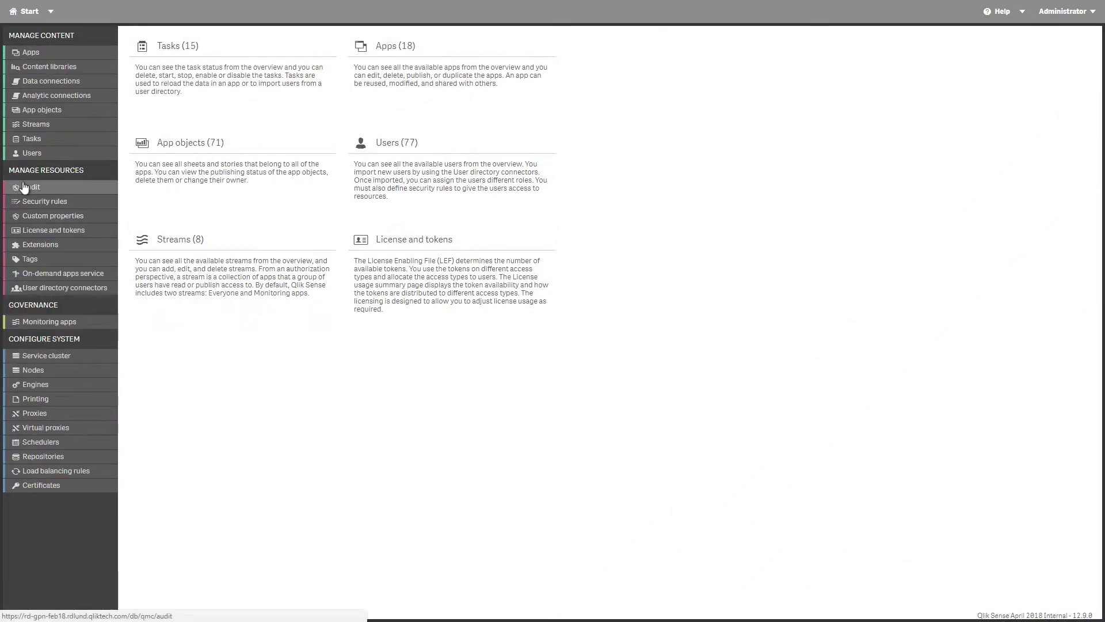
Import ODAG Sample Detail.qvf from C:\ProgramData\Qlik\Examples\OnDemandApp\sample.
click(30, 52)
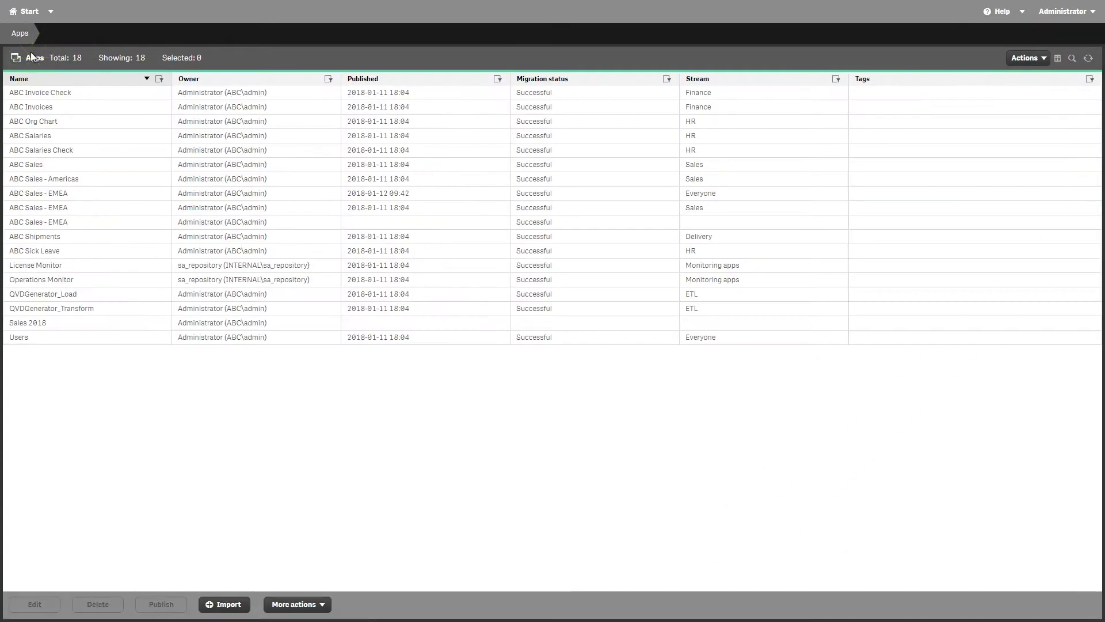
click(230, 603)
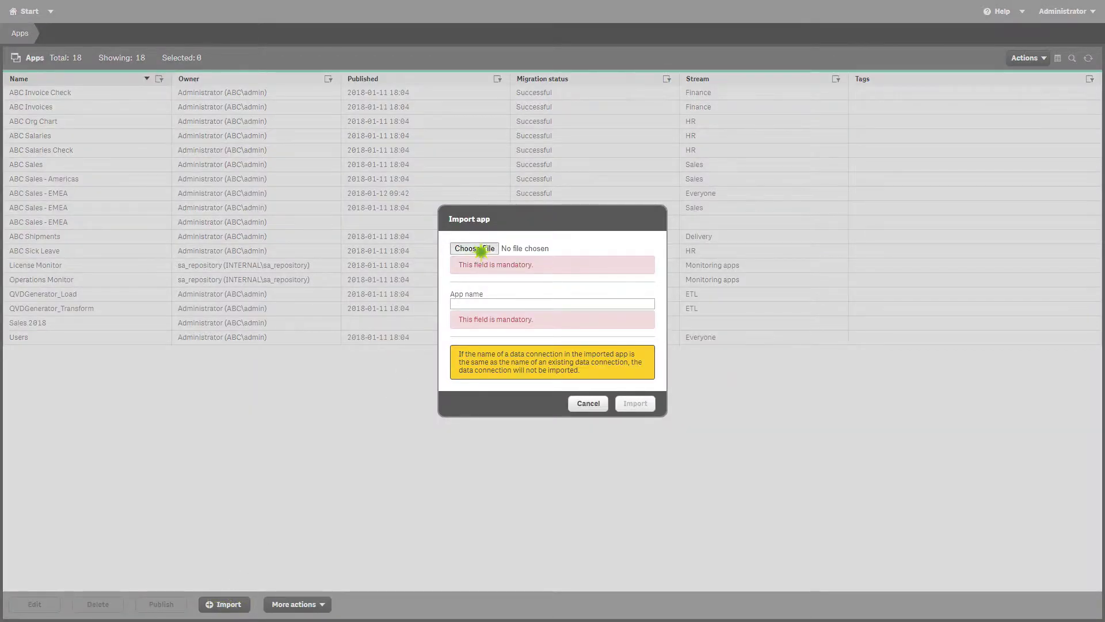
click(481, 250)
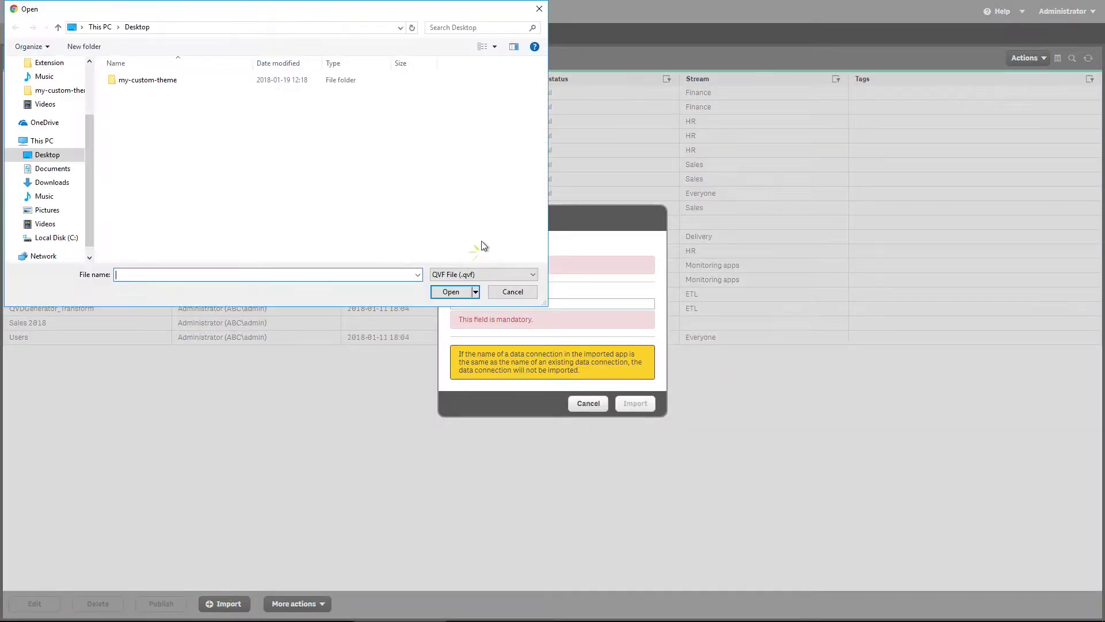
click(59, 237)
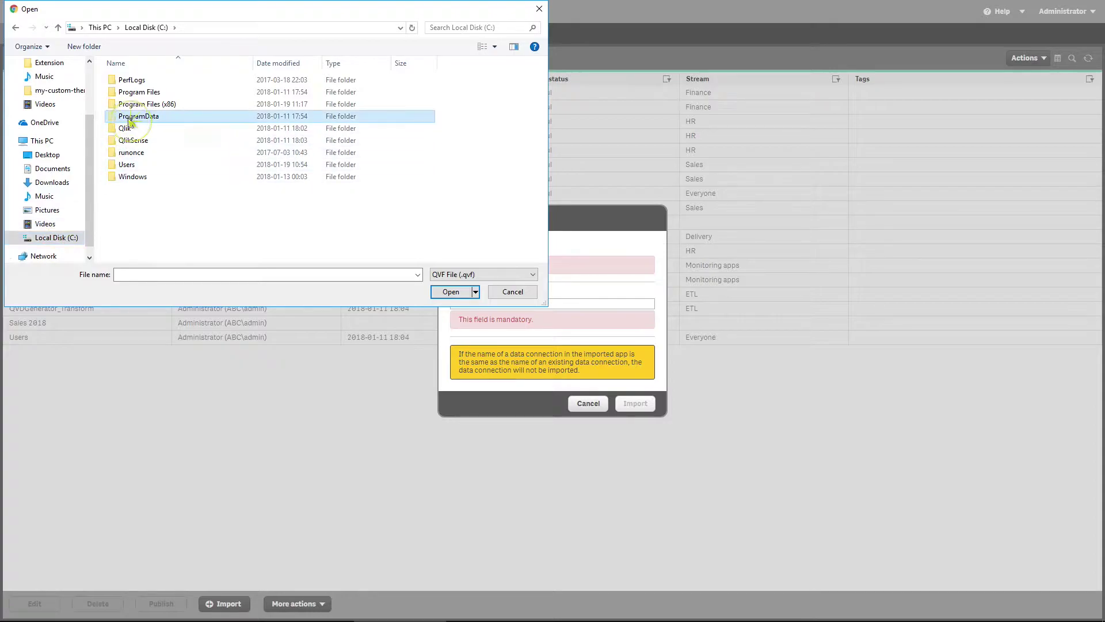
double_click(130, 117)
click(128, 118)
double_click(128, 117)
double_click(130, 92)
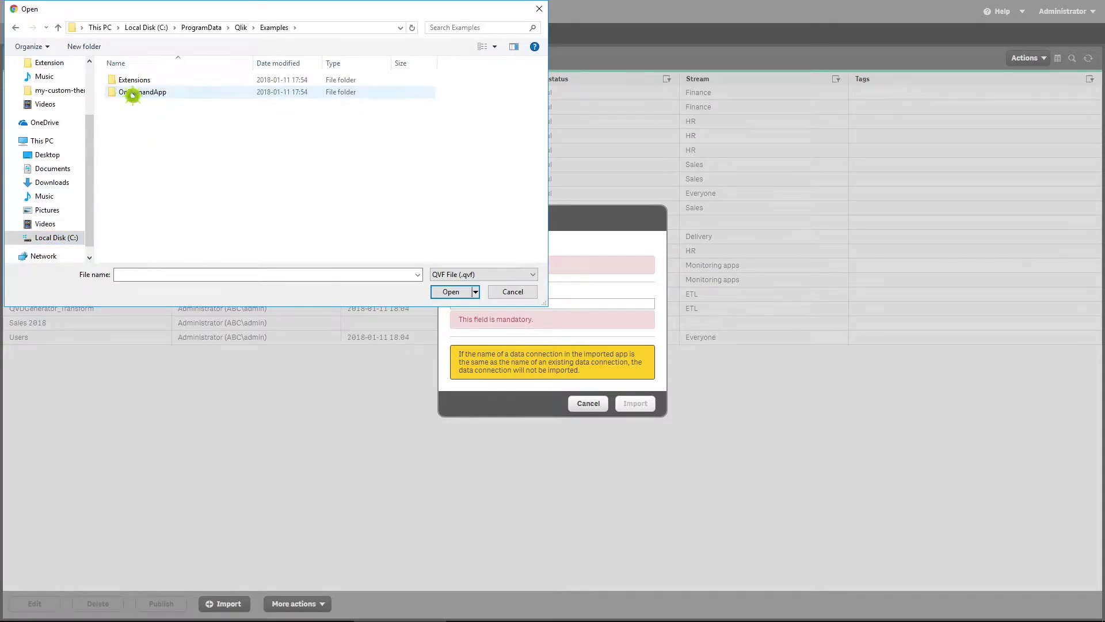
double_click(130, 92)
double_click(129, 81)
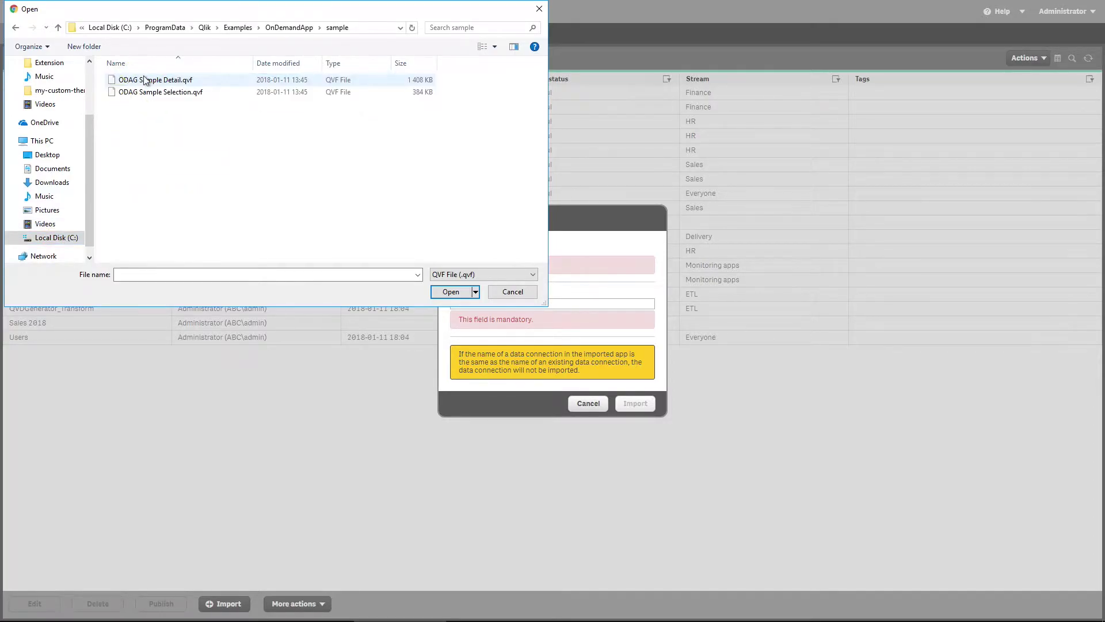
click(144, 80)
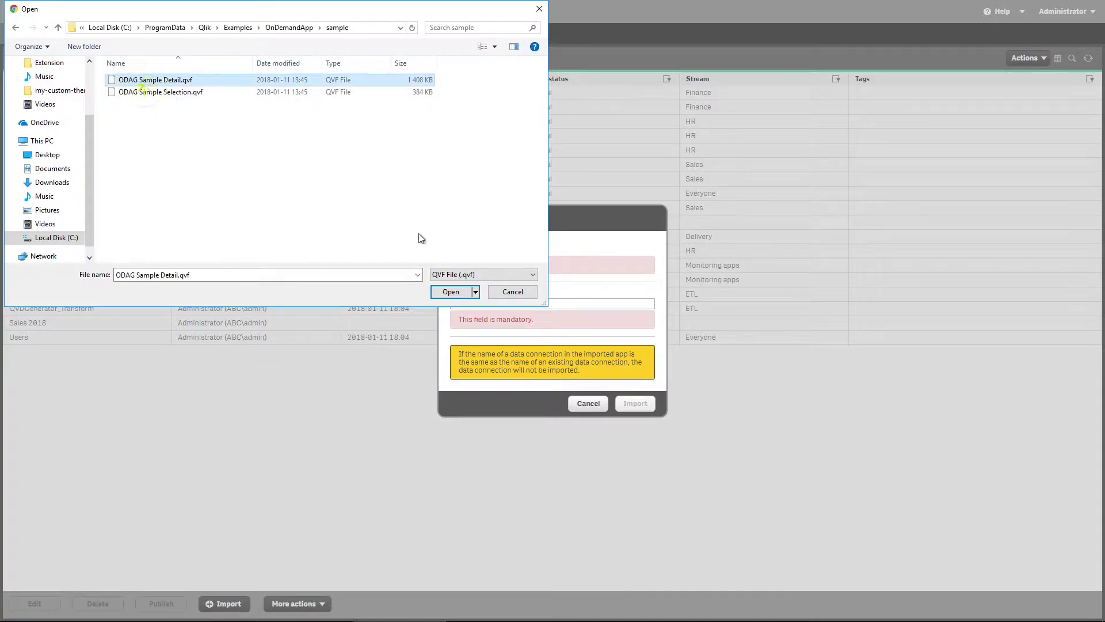
click(446, 291)
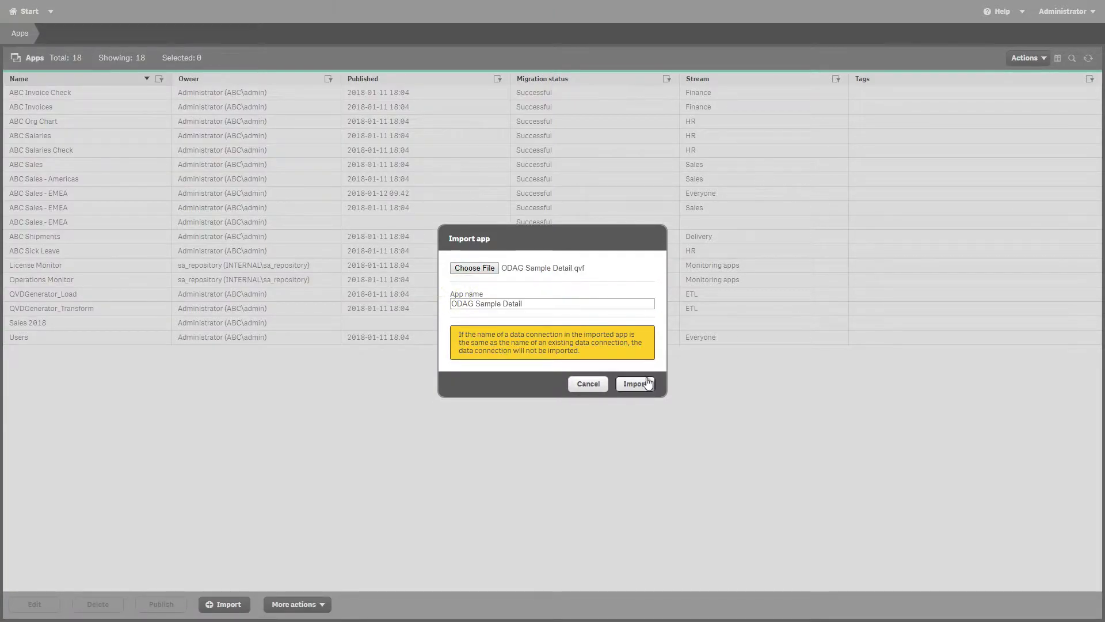
click(636, 402)
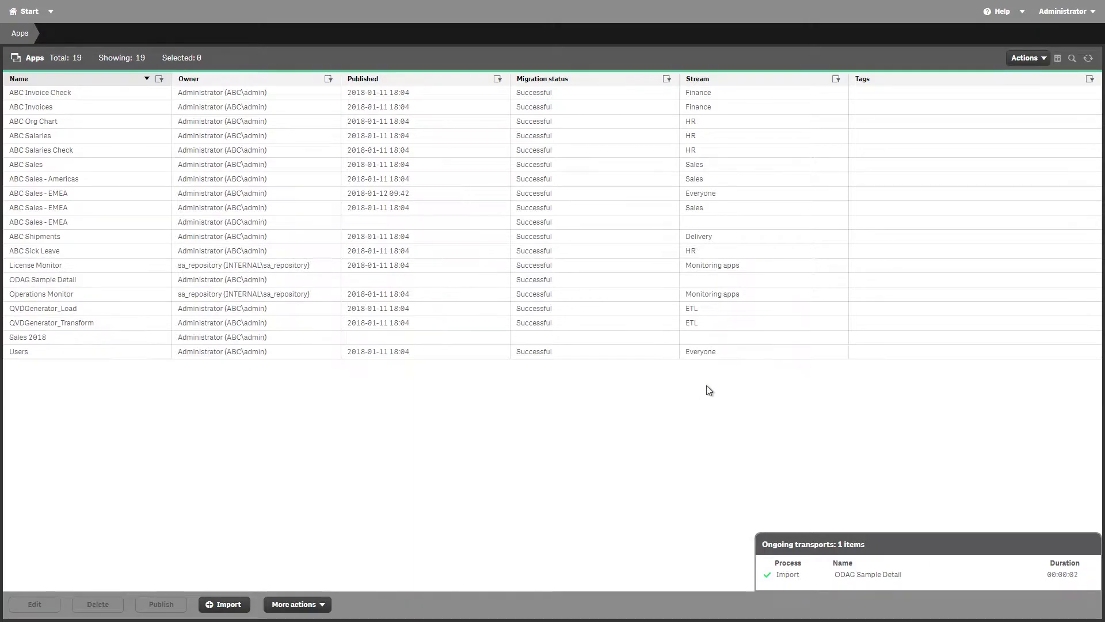
Choose ODAG Sample Selection.qvf as the second app to import.
click(236, 604)
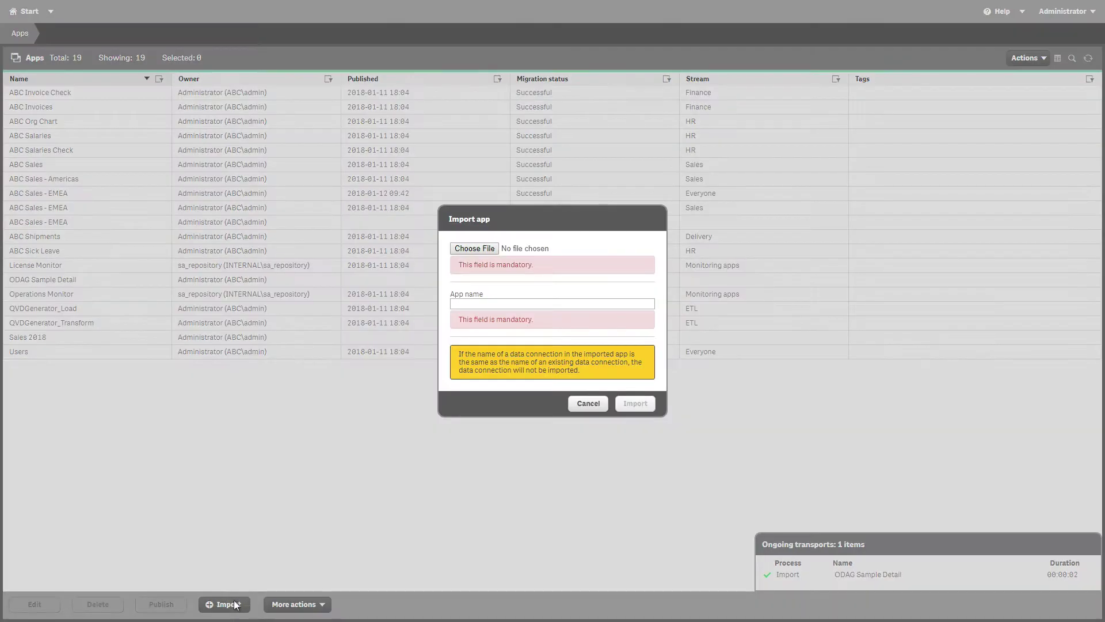
click(473, 248)
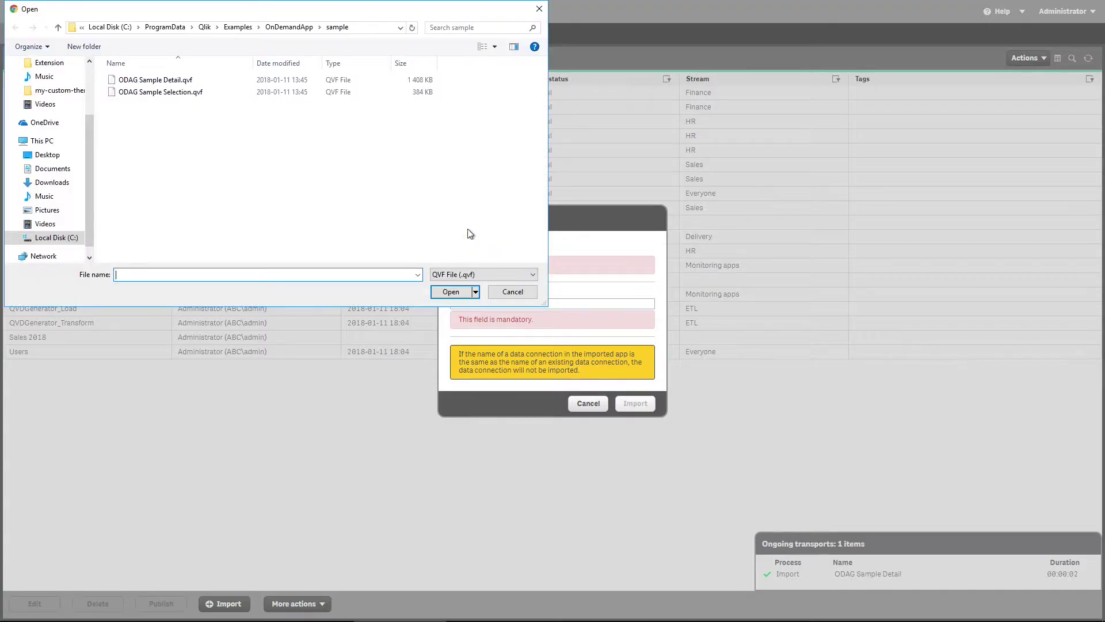
click(163, 92)
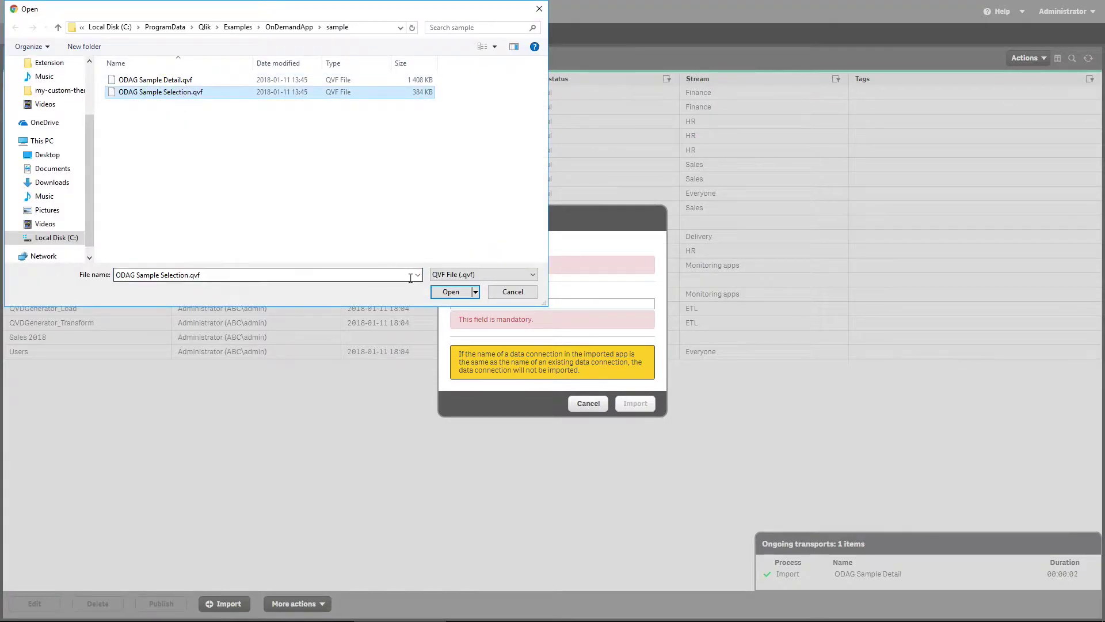
click(447, 293)
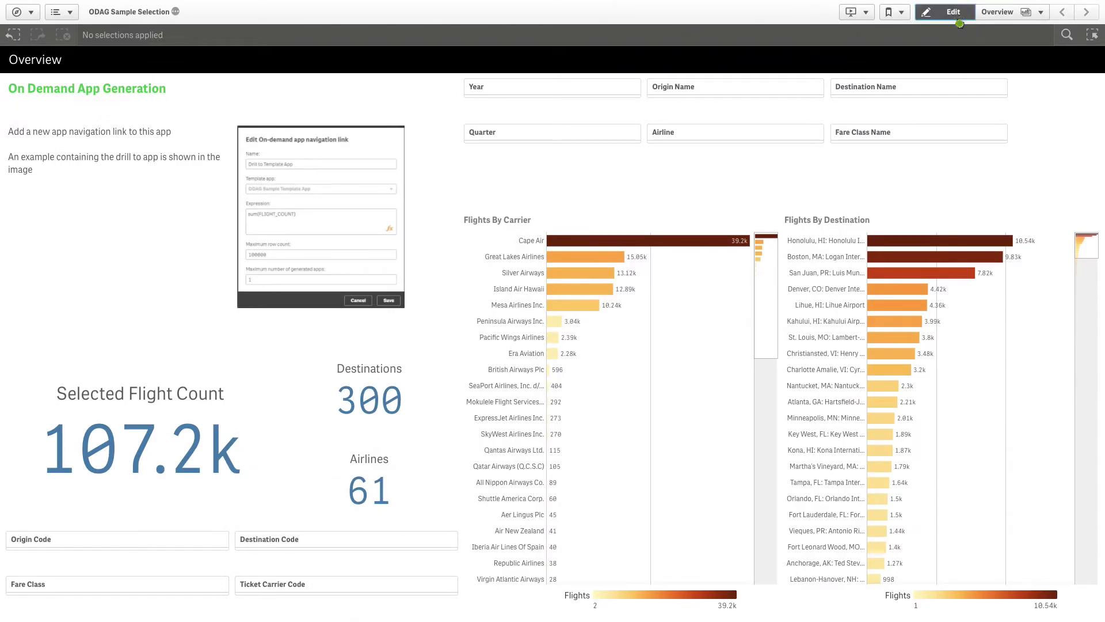
Start a new navigation link named Flight Detail using template ODAG Sample Detail.
click(956, 16)
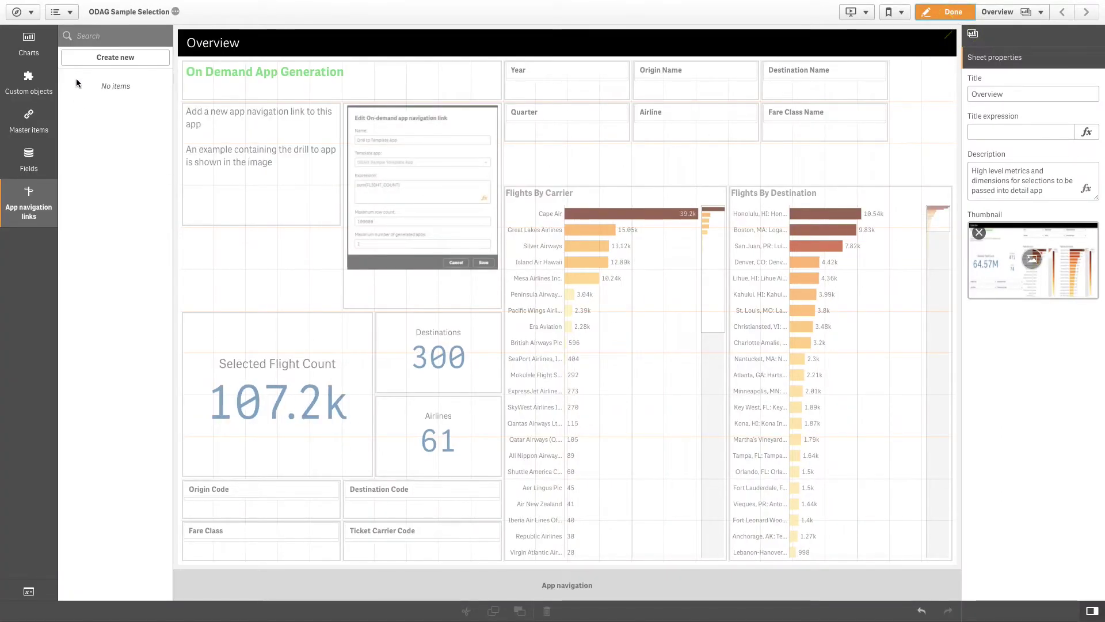
click(87, 63)
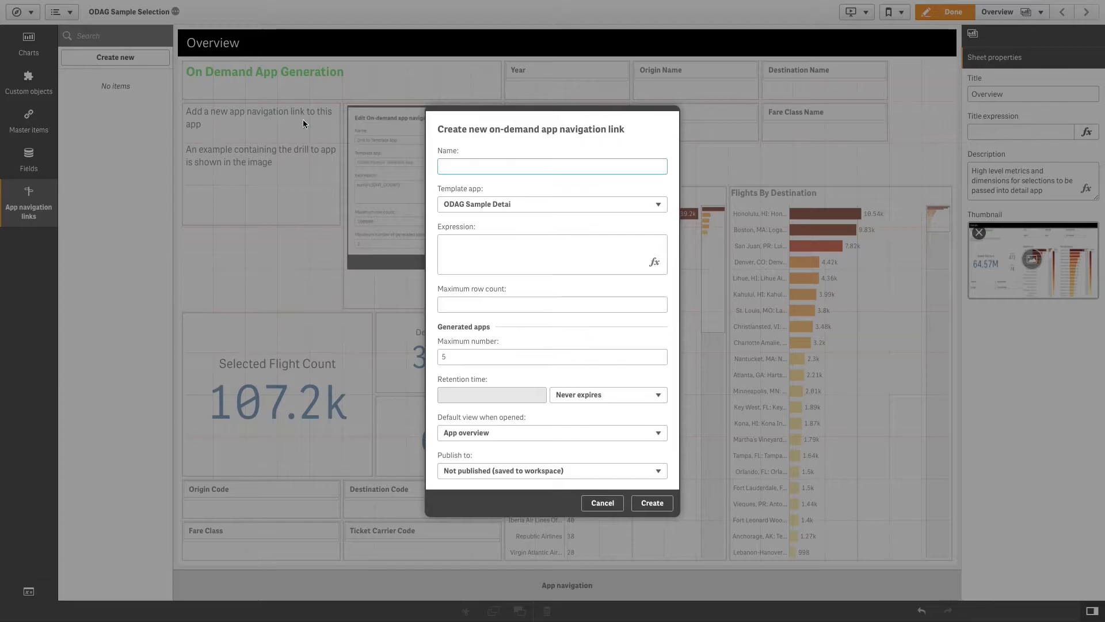
text(Flight)
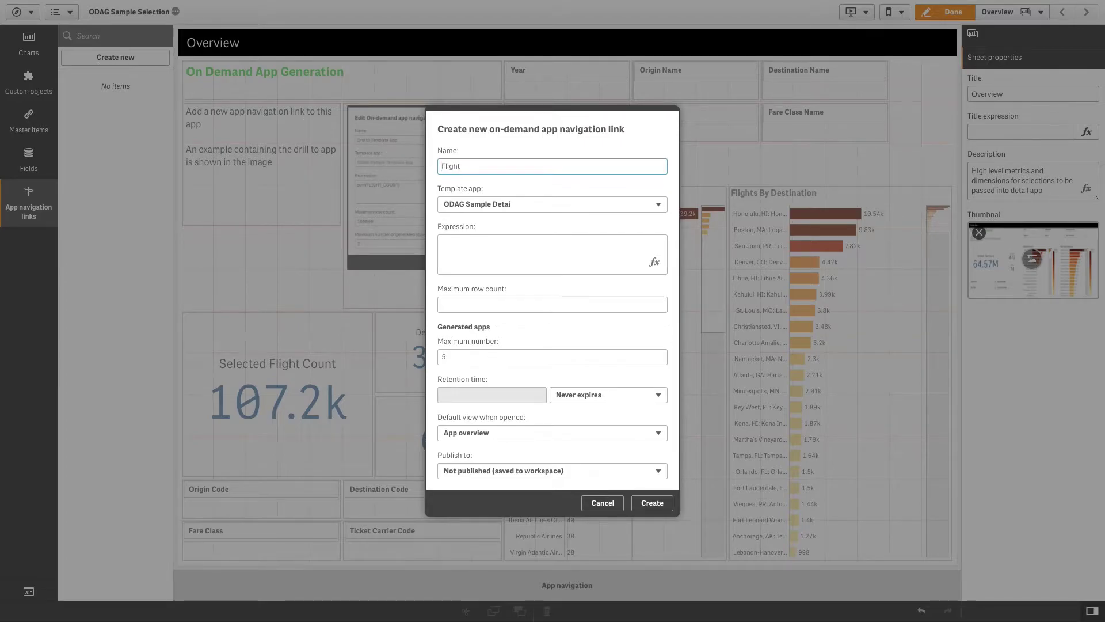
text( Detail)
click(503, 209)
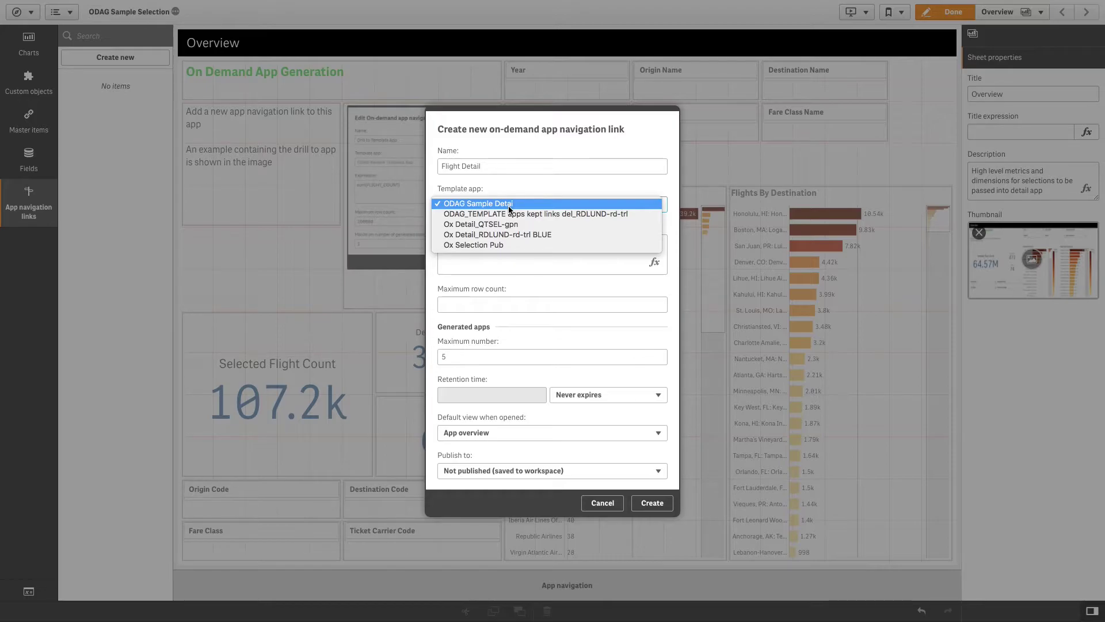
click(510, 208)
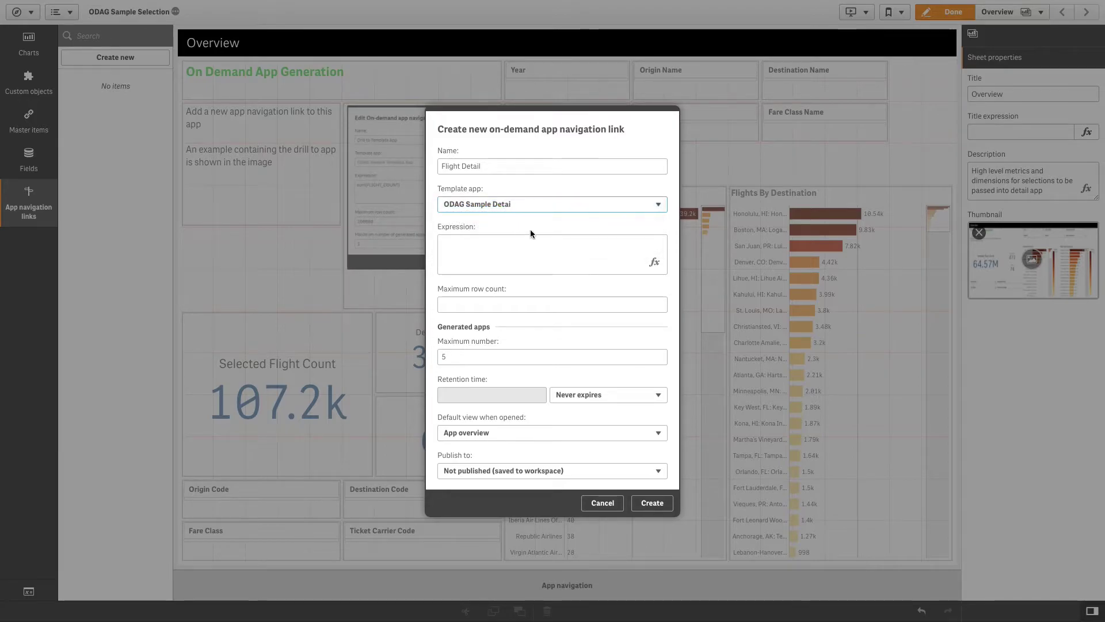
Give the link the expression sum(FLIGHT_COUNT).
click(661, 273)
text(sum)
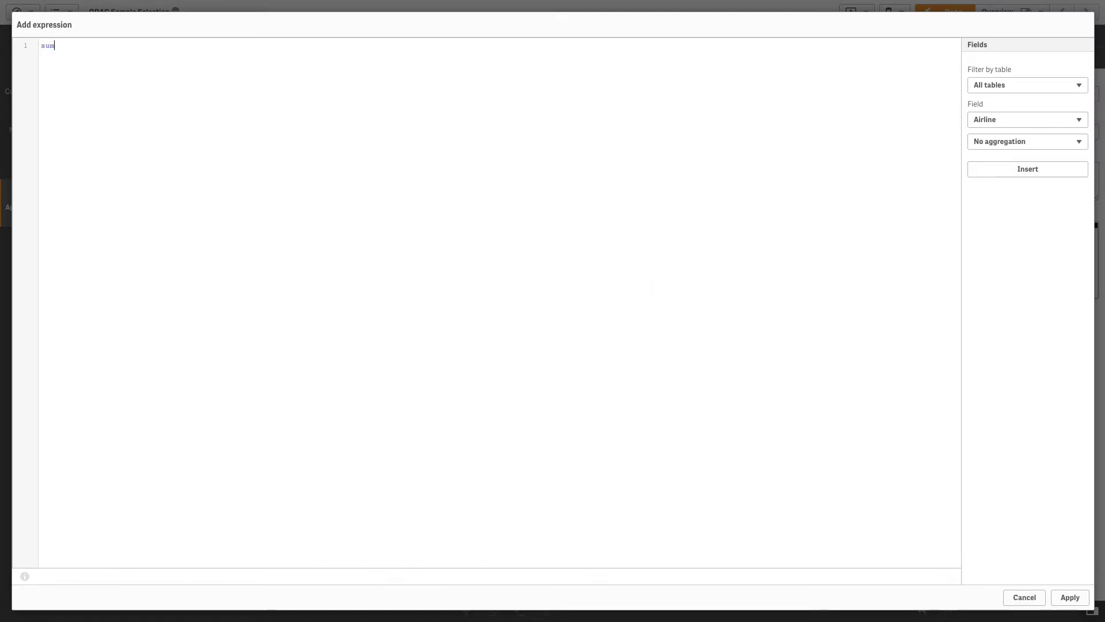
text((FLIGHT_COUNT)
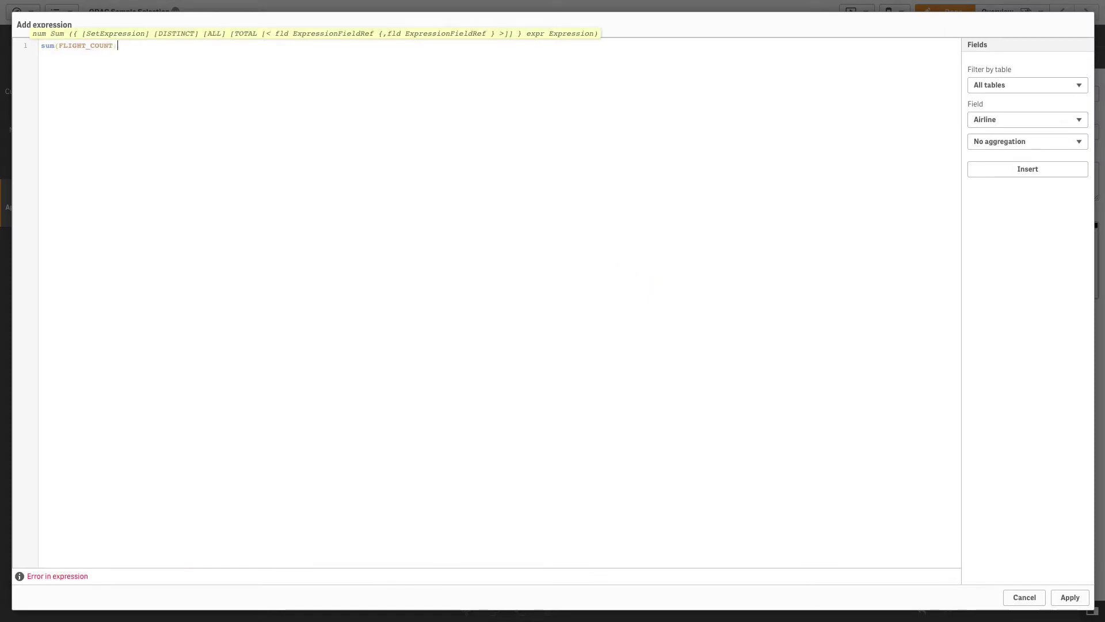
text())
click(1069, 597)
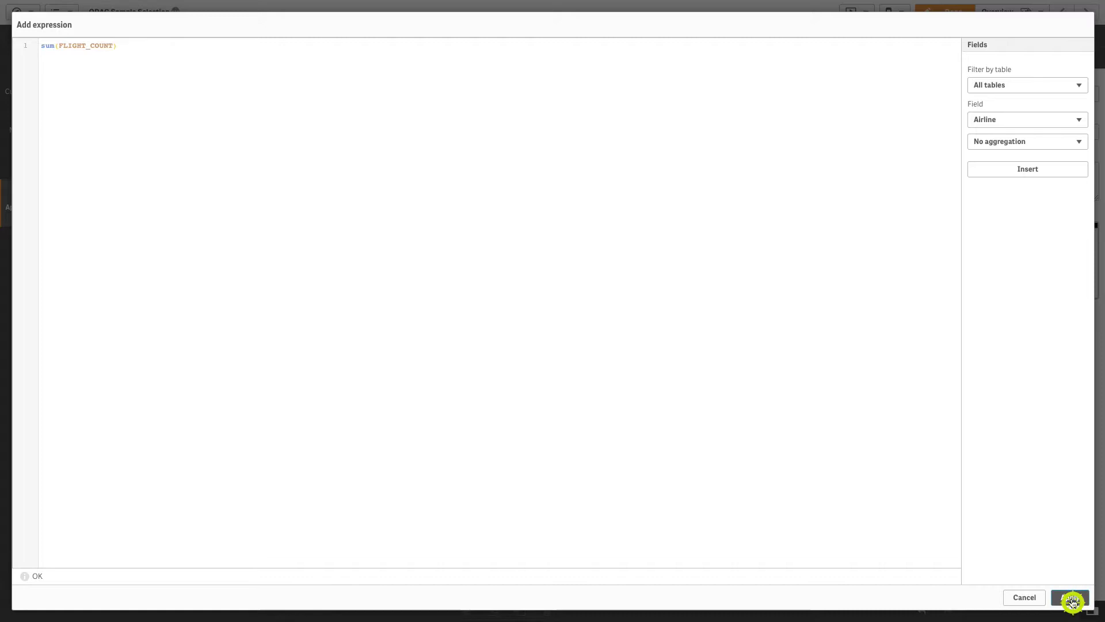
Set 50000 maximum rows, Never expires retention, Dashboard default view, and Not published.
click(470, 306)
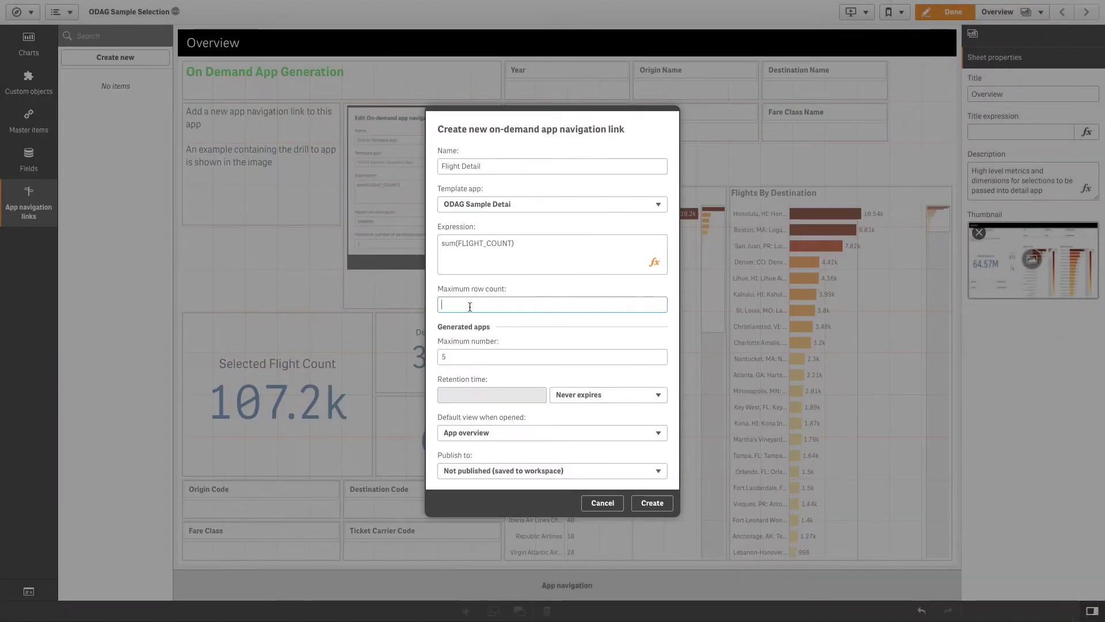
text(50000)
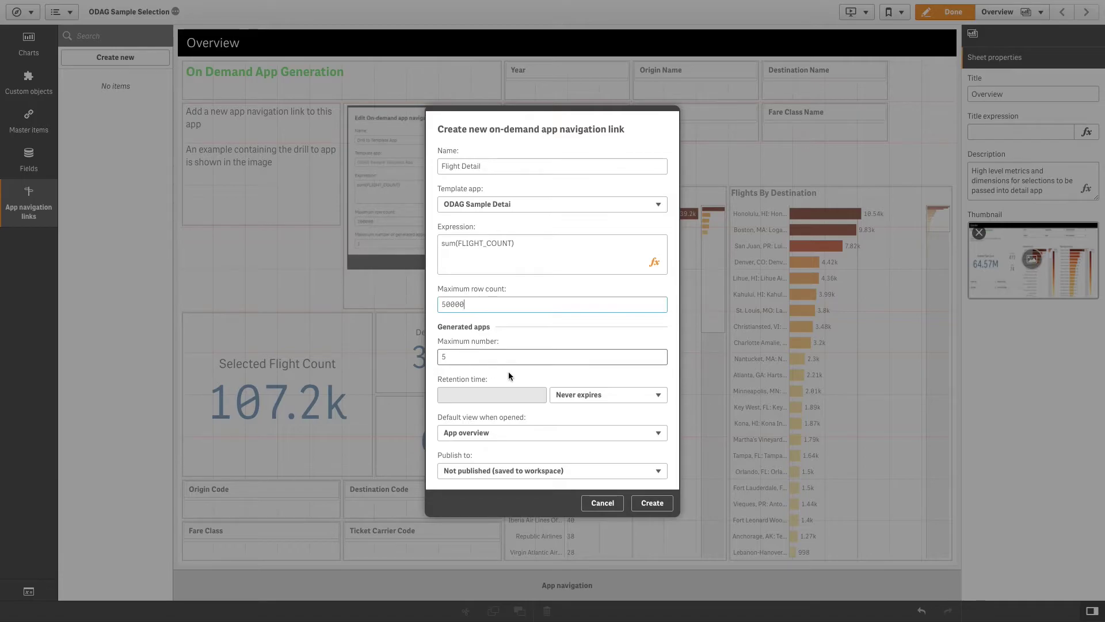
click(595, 397)
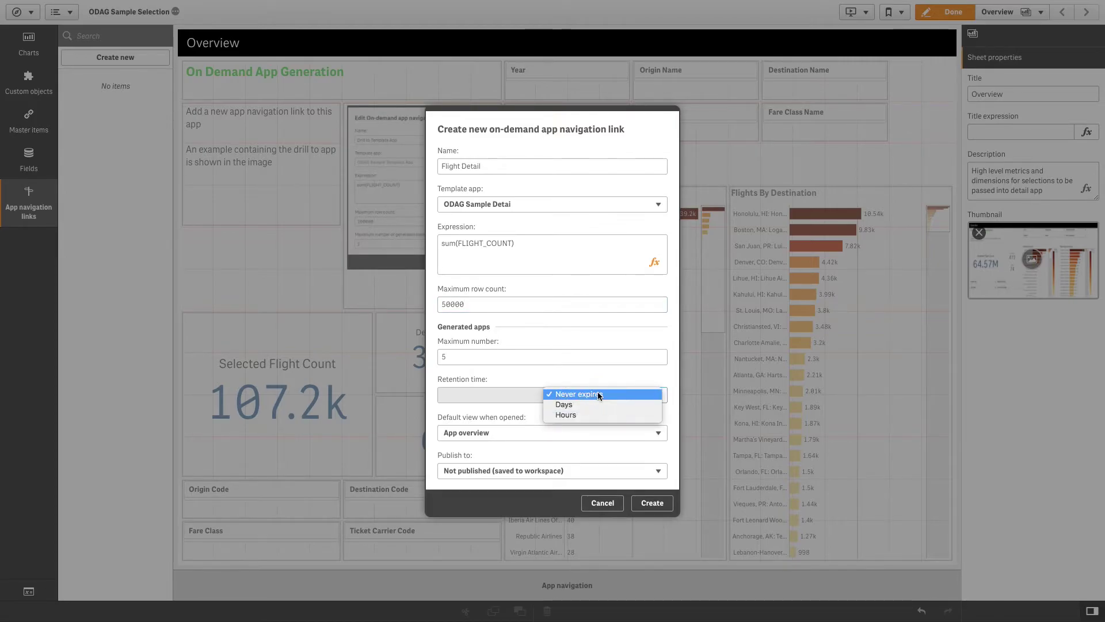
click(597, 394)
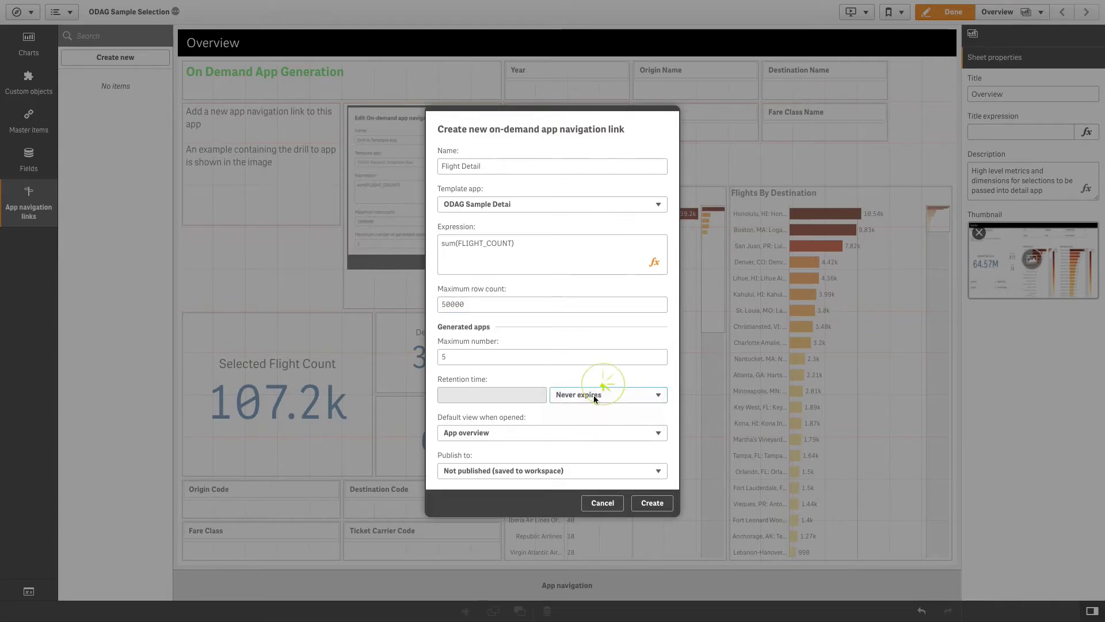
click(511, 435)
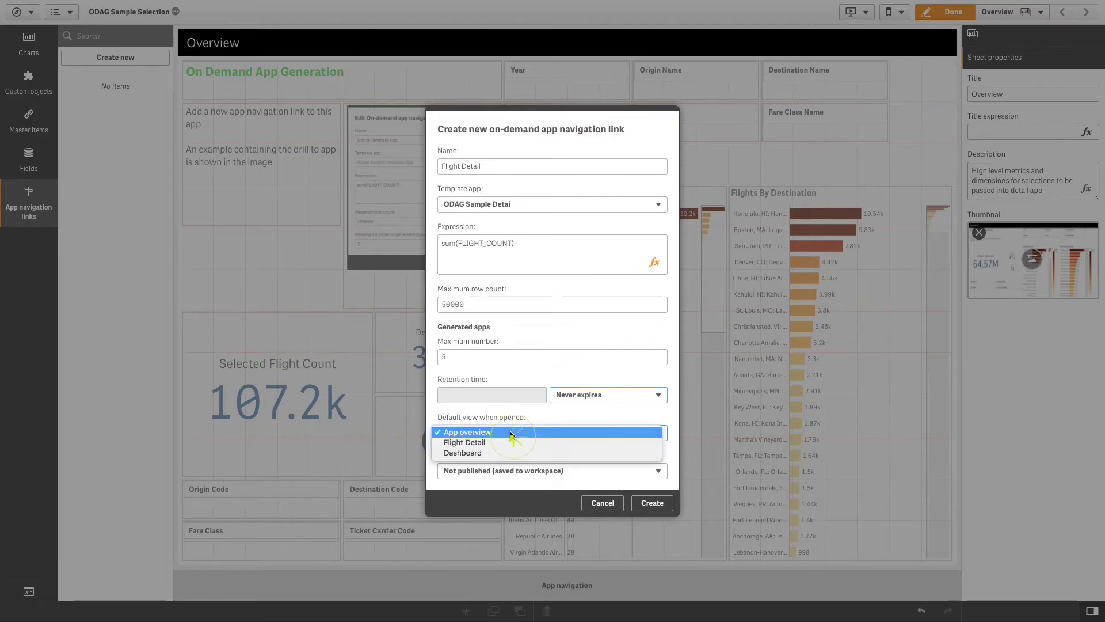
click(463, 453)
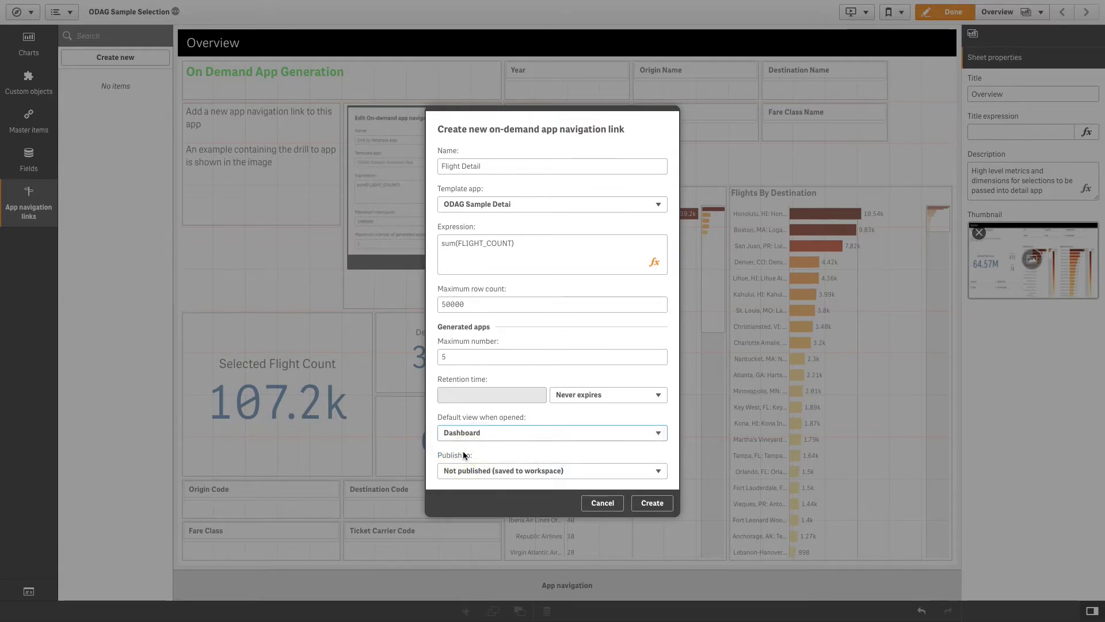
click(525, 472)
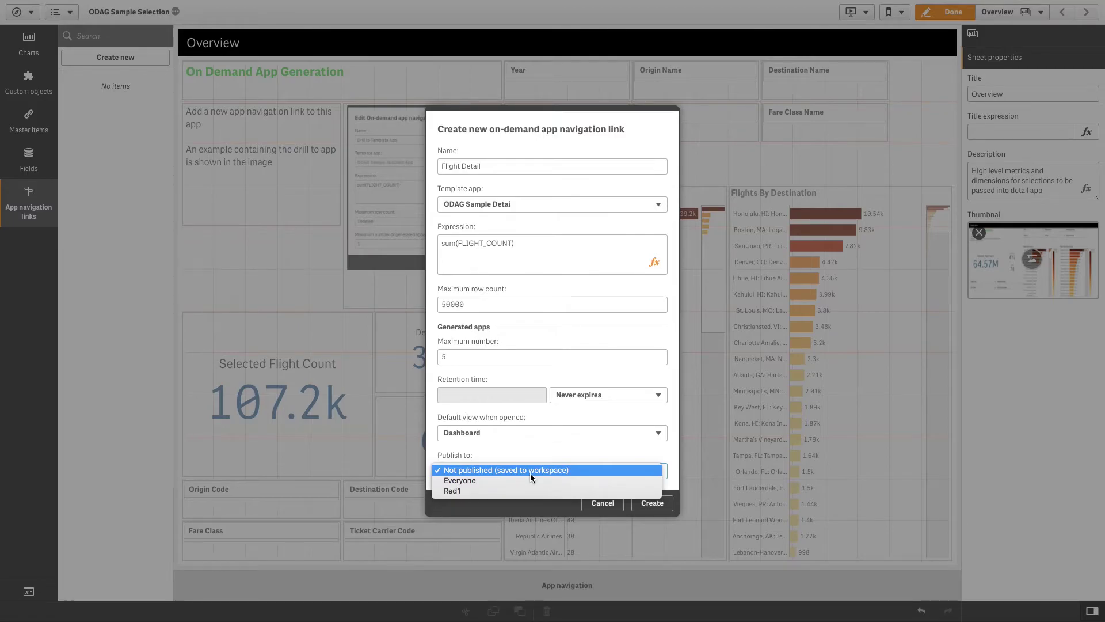
click(530, 473)
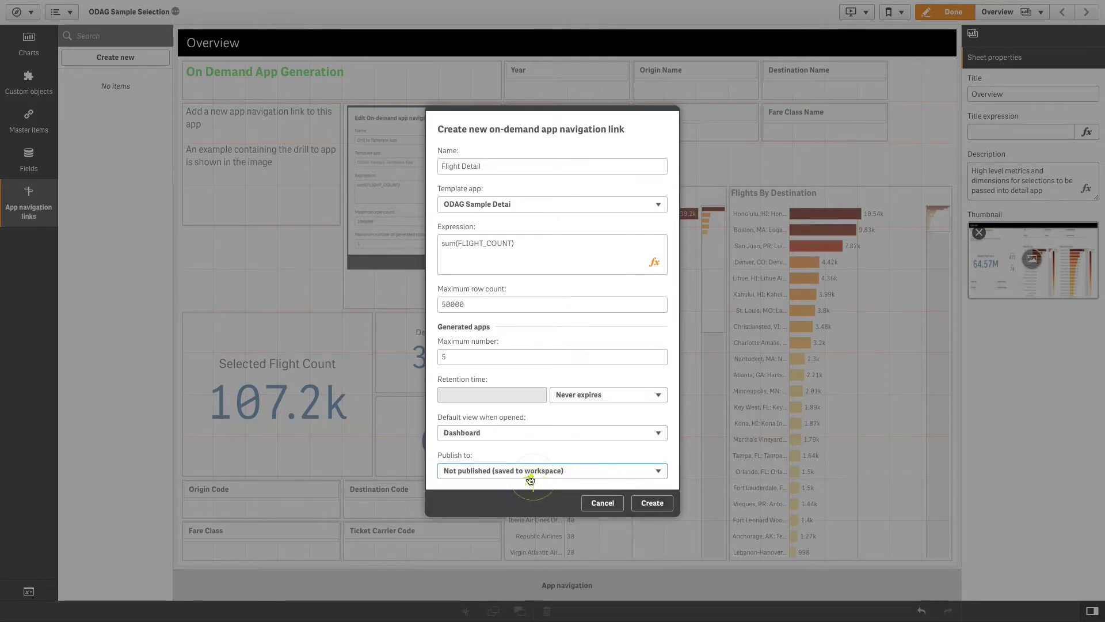
Create the Flight Detail link and add it to the Overview sheet's navigation bar.
click(650, 504)
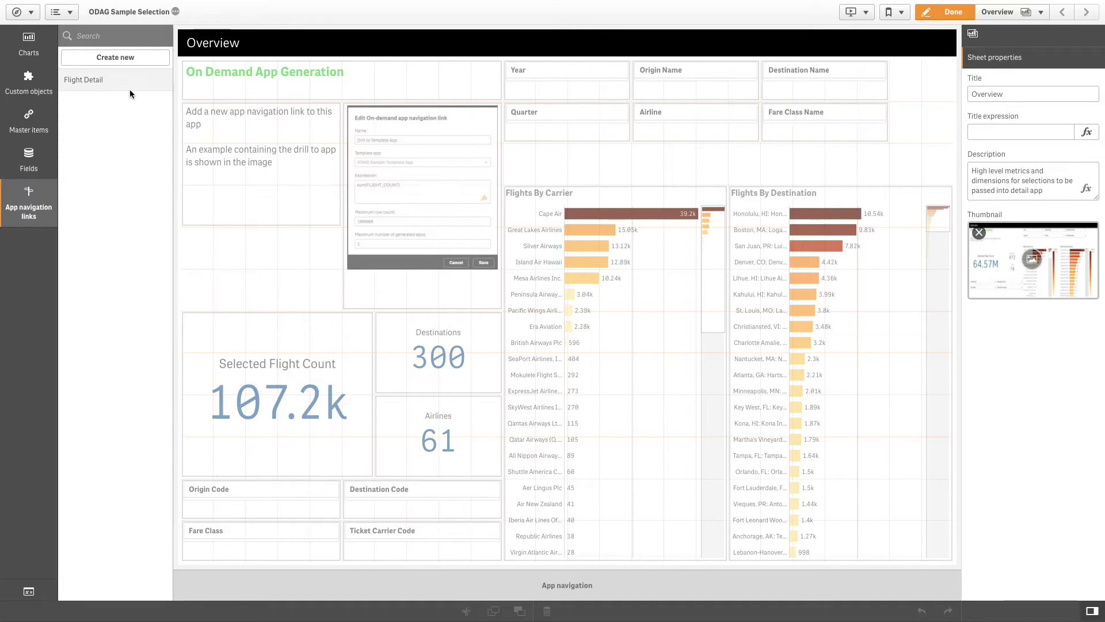
click(129, 89)
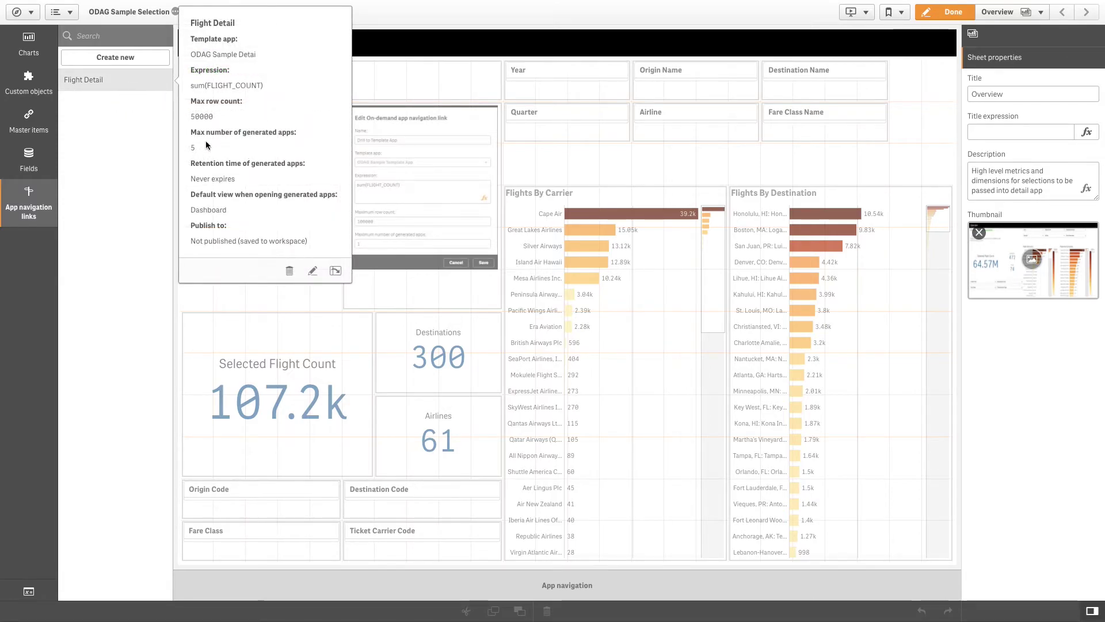
click(335, 271)
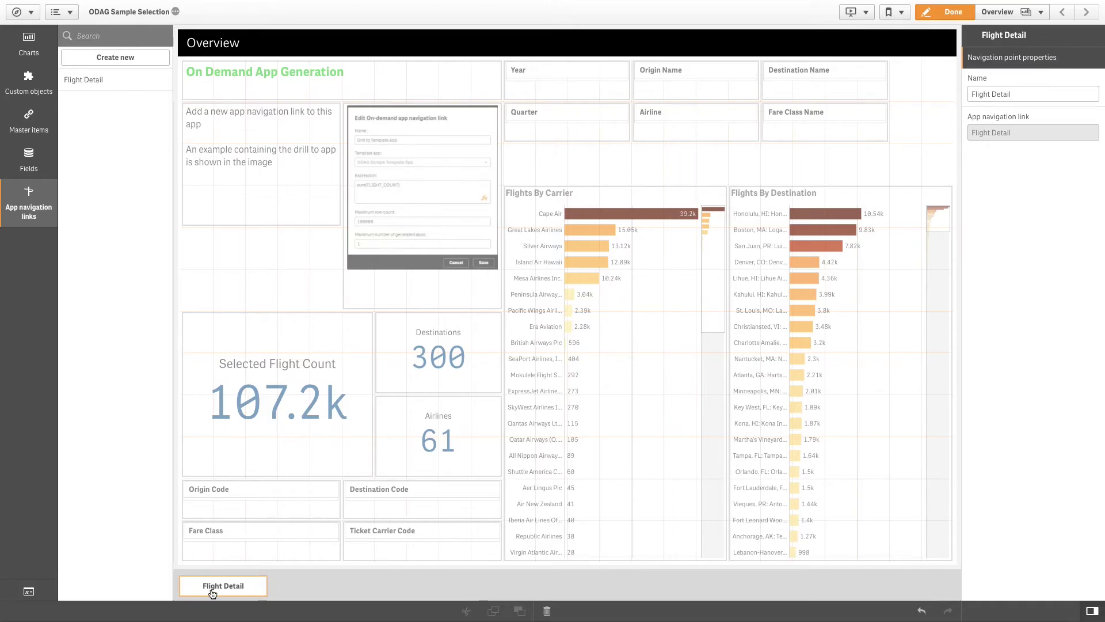
Select airlines Great Lakes through Peninsula Airways and destinations Honolulu through Boston.
click(926, 17)
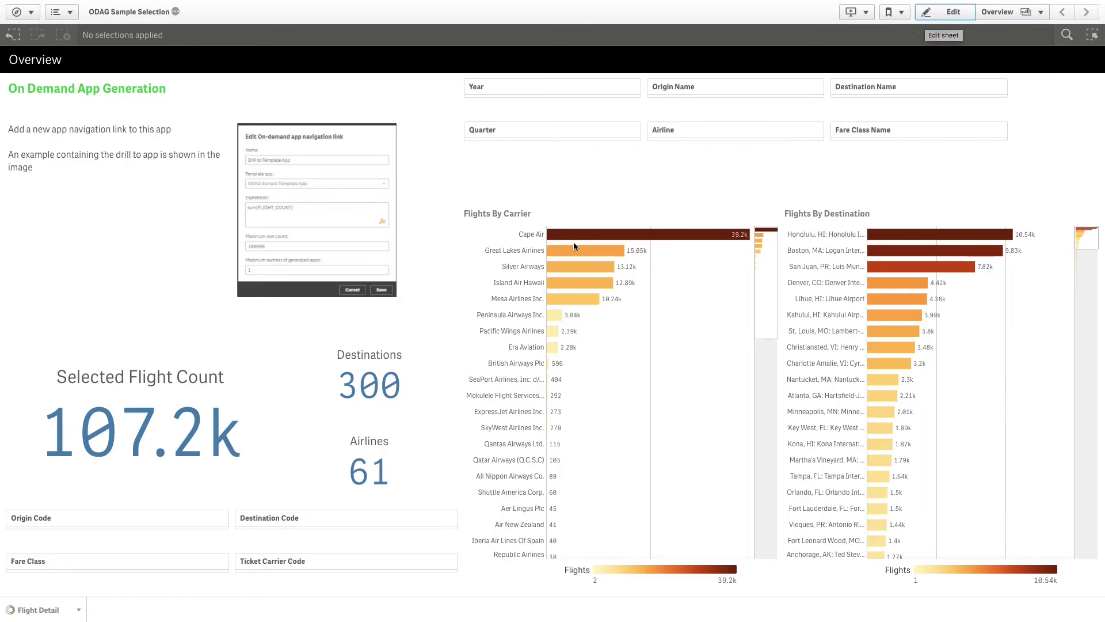
click(486, 254)
drag(486, 254, 492, 319)
click(766, 198)
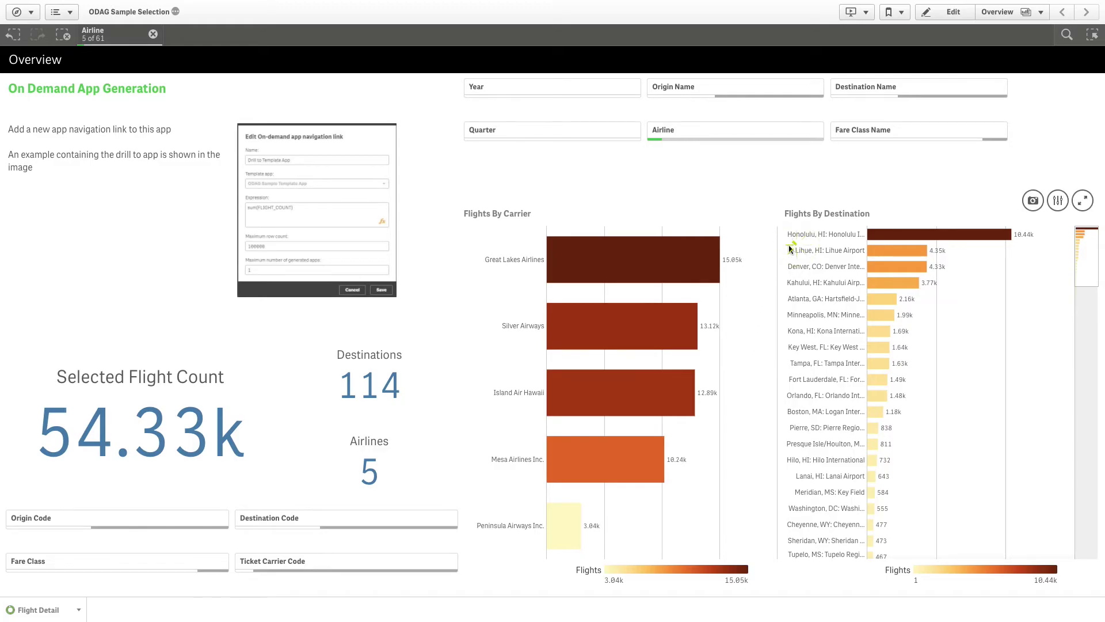
drag(797, 235, 804, 410)
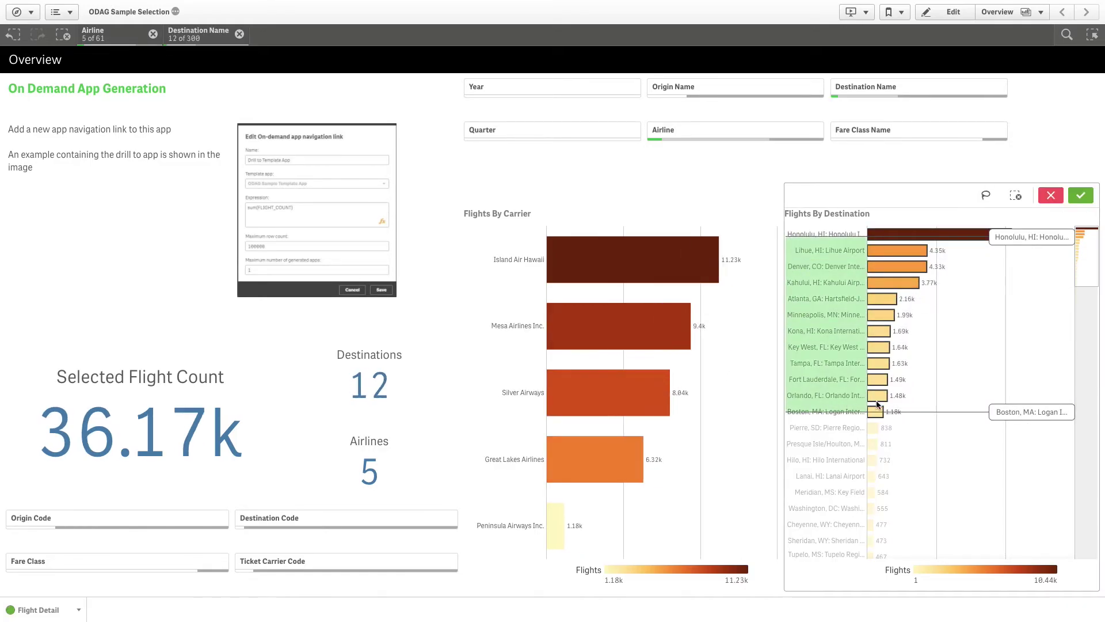
click(1082, 197)
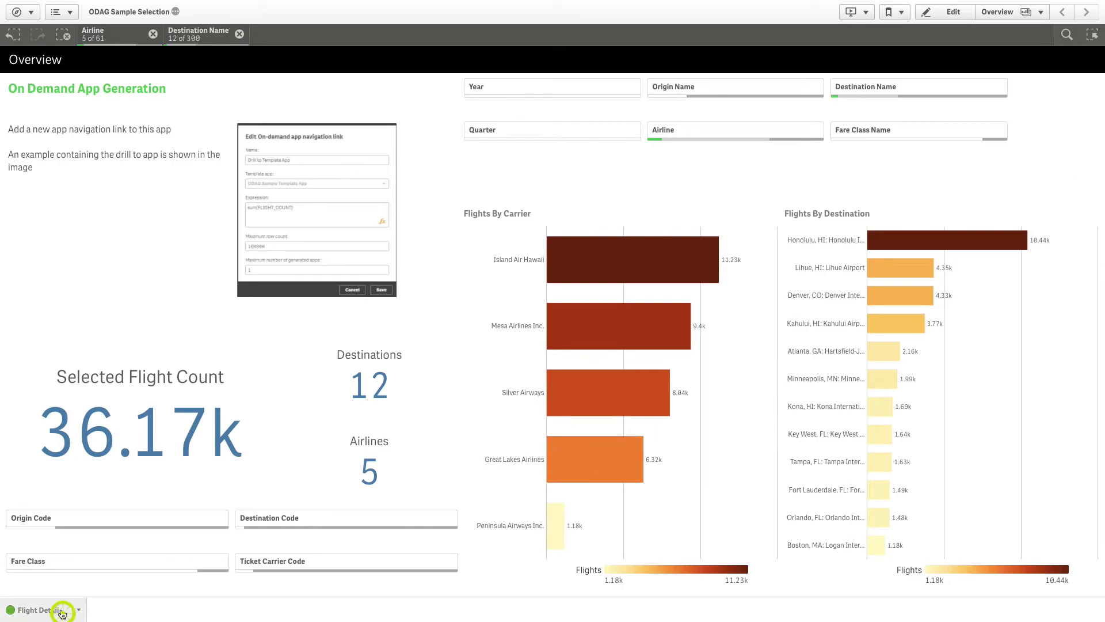
Generate a new Flight Detail on-demand app and rename it Flight Detail.
click(62, 611)
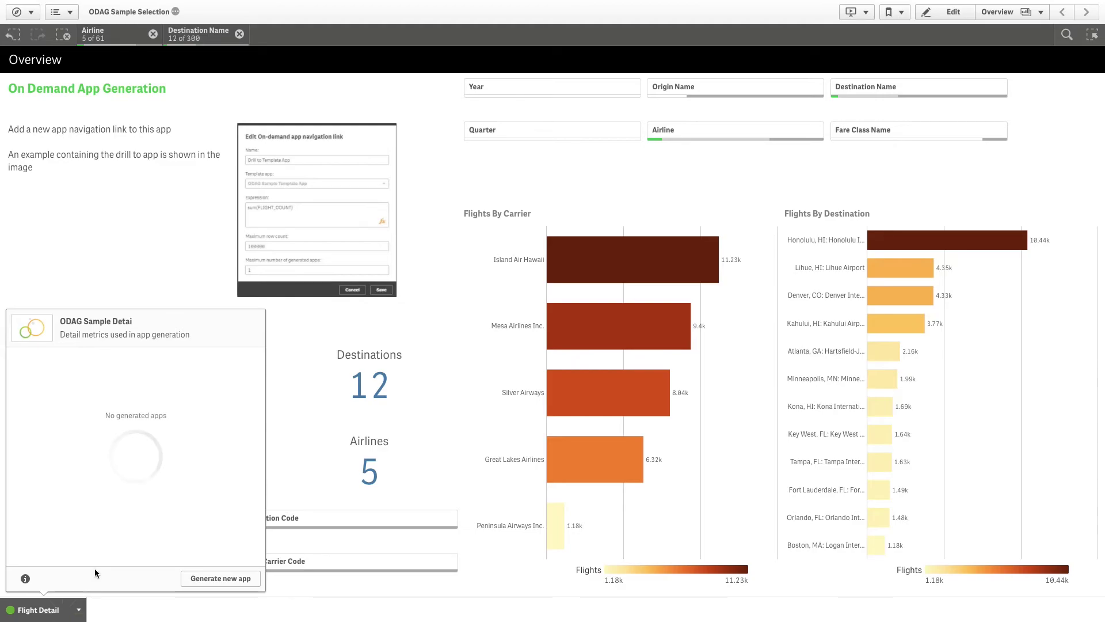
click(210, 578)
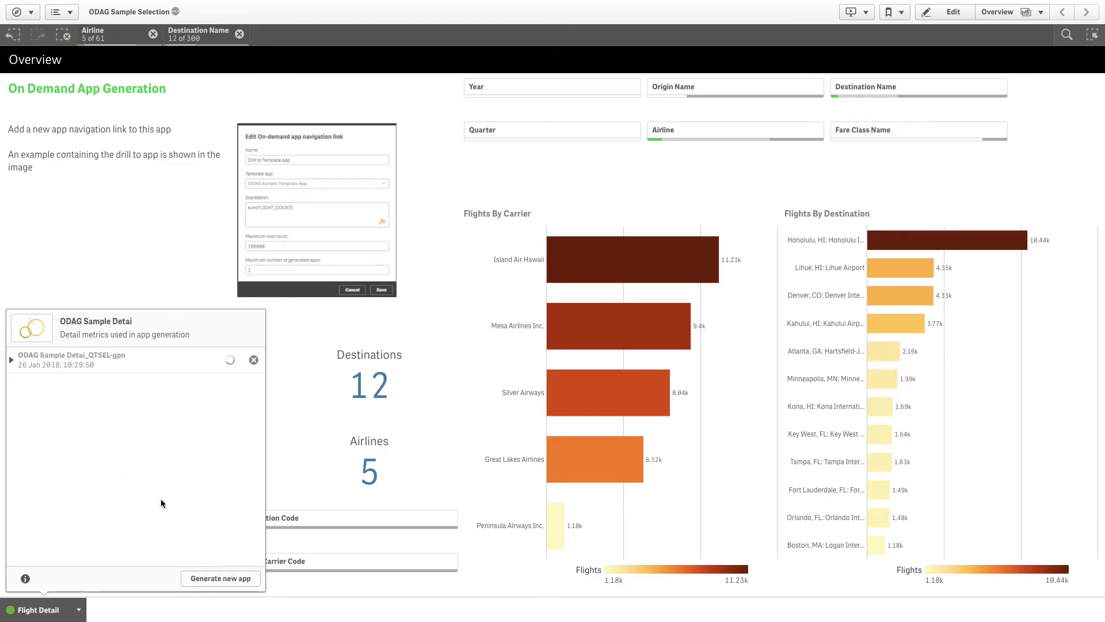
click(11, 362)
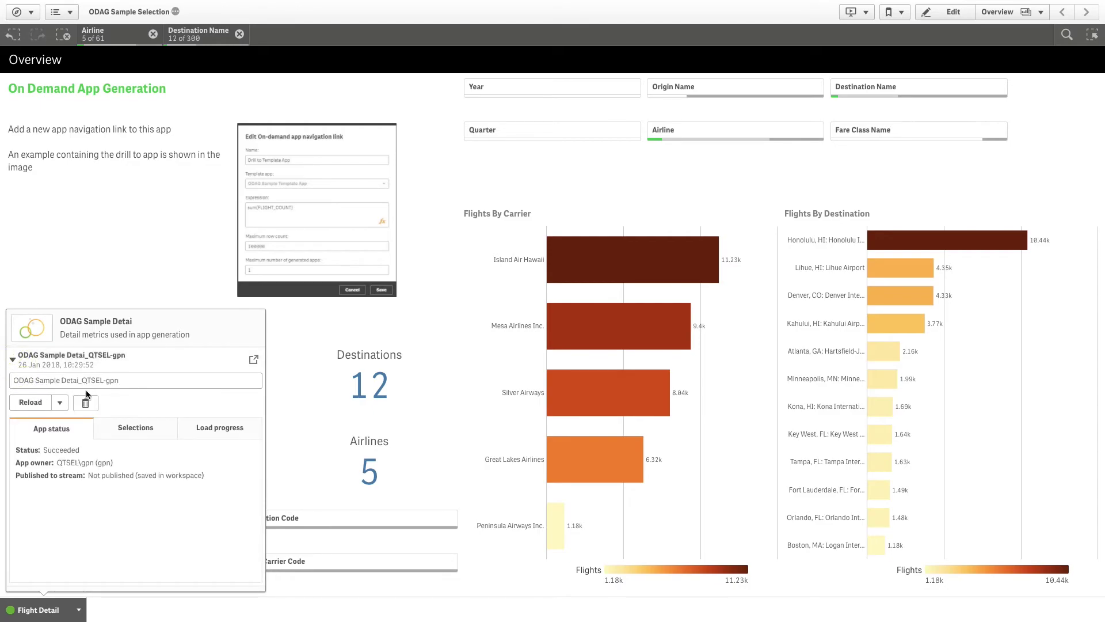
click(149, 381)
text(Flight Detail)
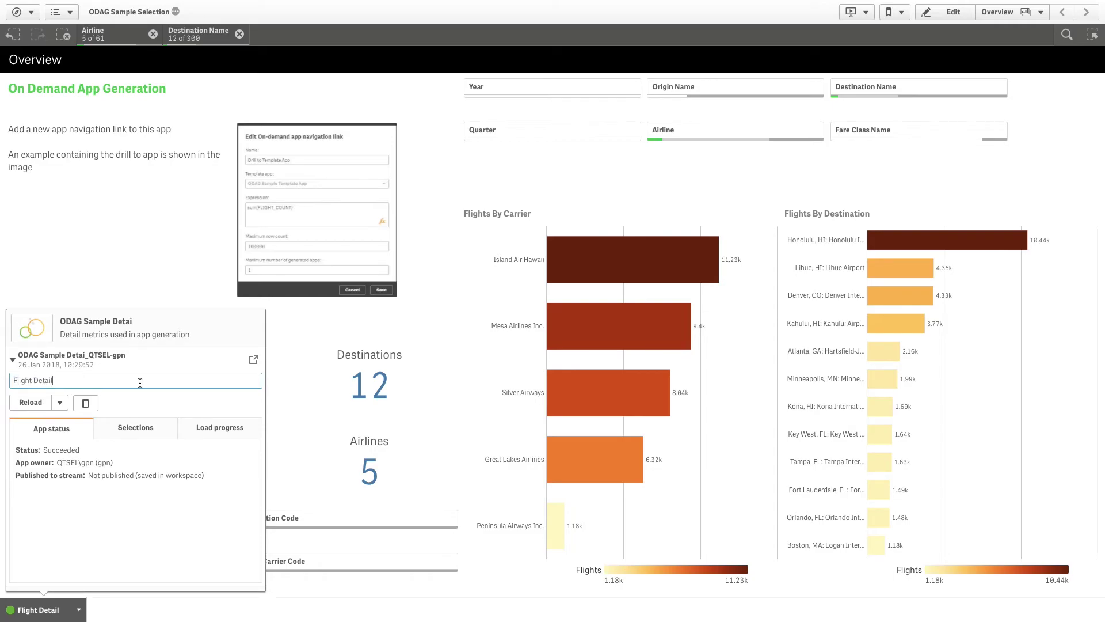
Review the generated app's selections and load progress, then close the panel.
click(128, 429)
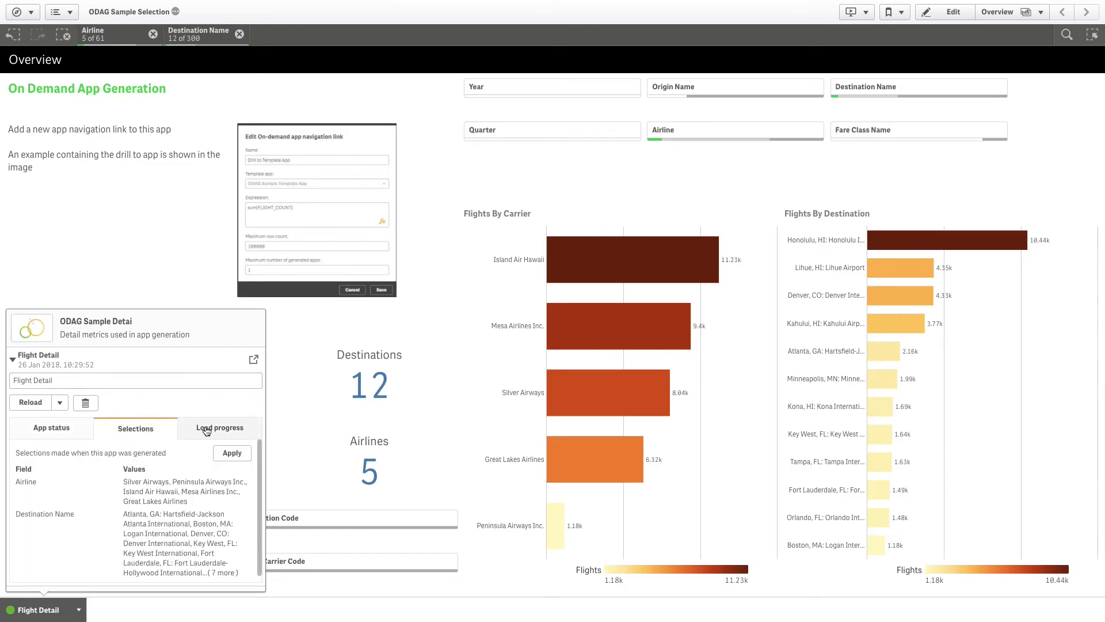
click(229, 431)
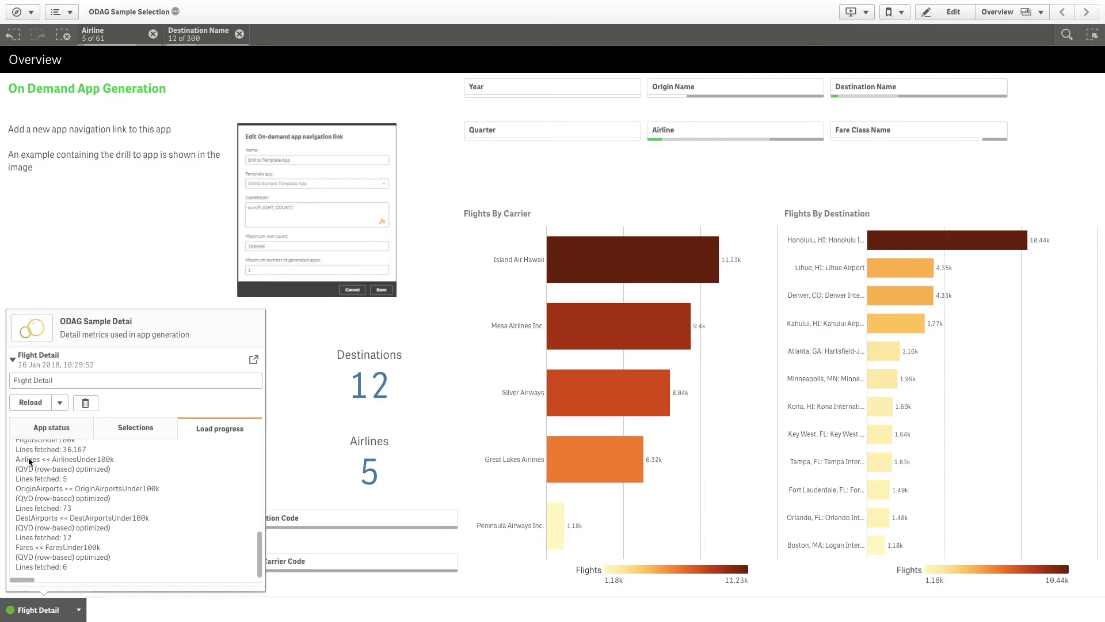
click(163, 285)
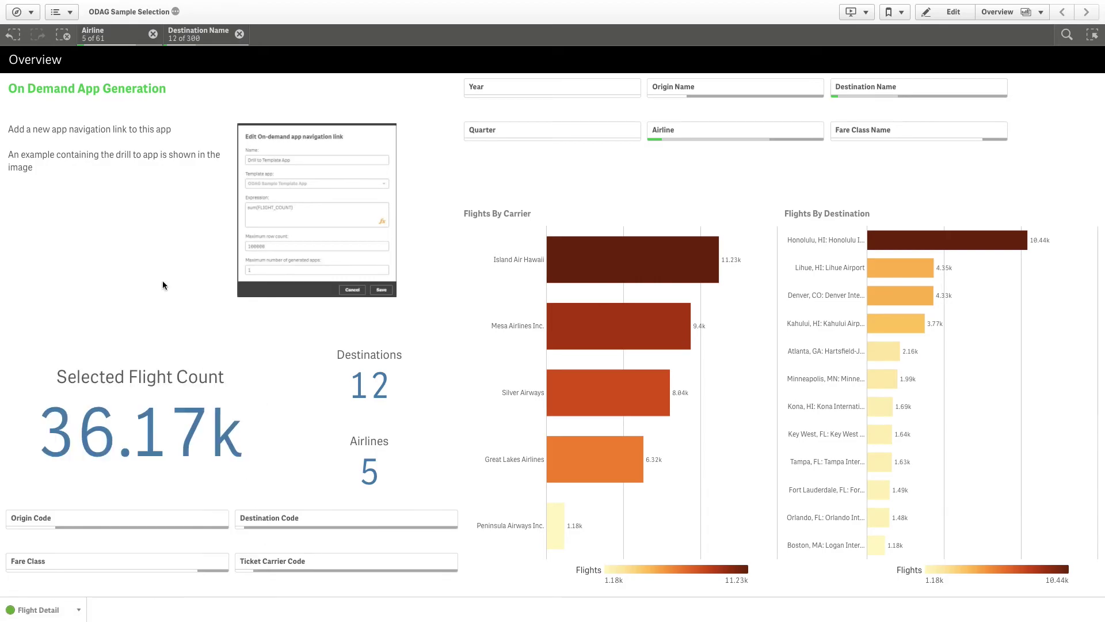
Go to the hub from the app navigation menu to reach the generated Flight Detail app.
click(20, 11)
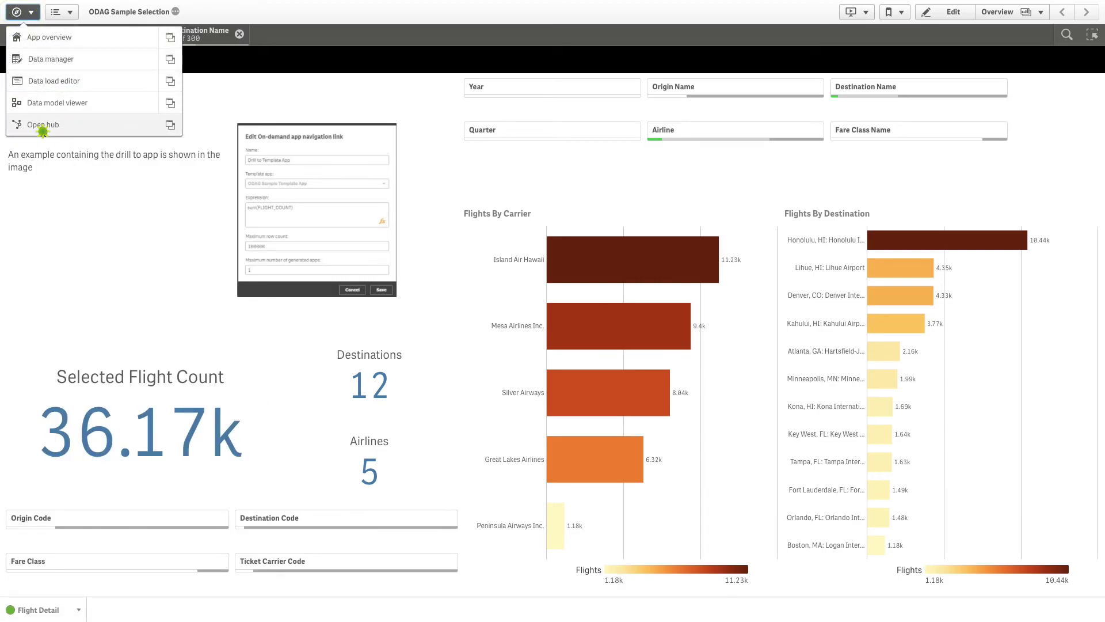
click(41, 125)
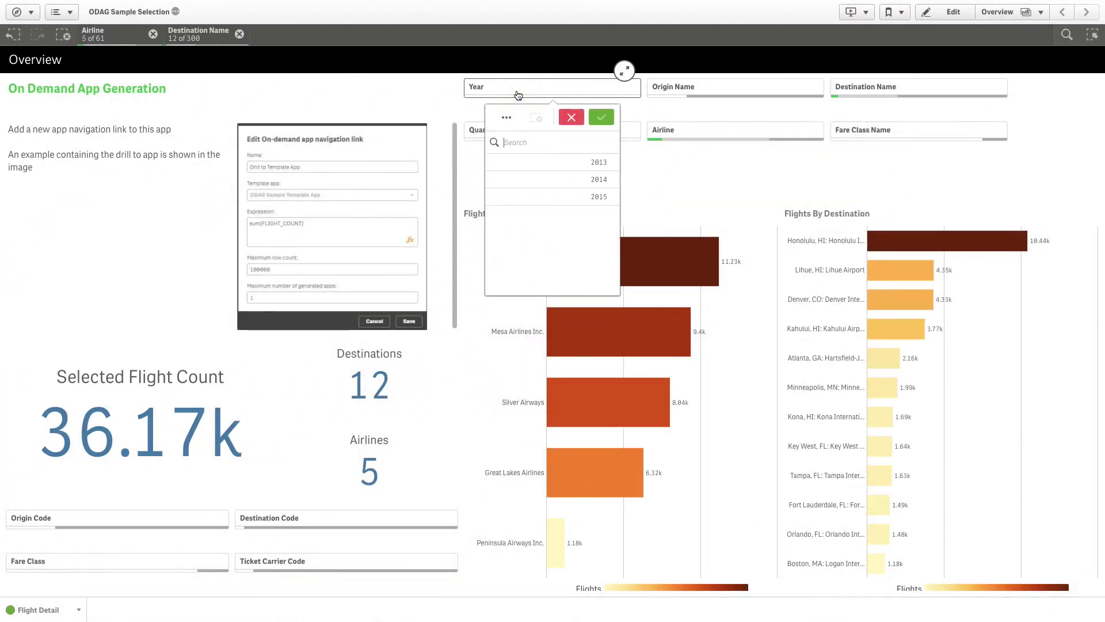
Select Year 2015, then bring up the Flight Detail app's reload options.
click(535, 197)
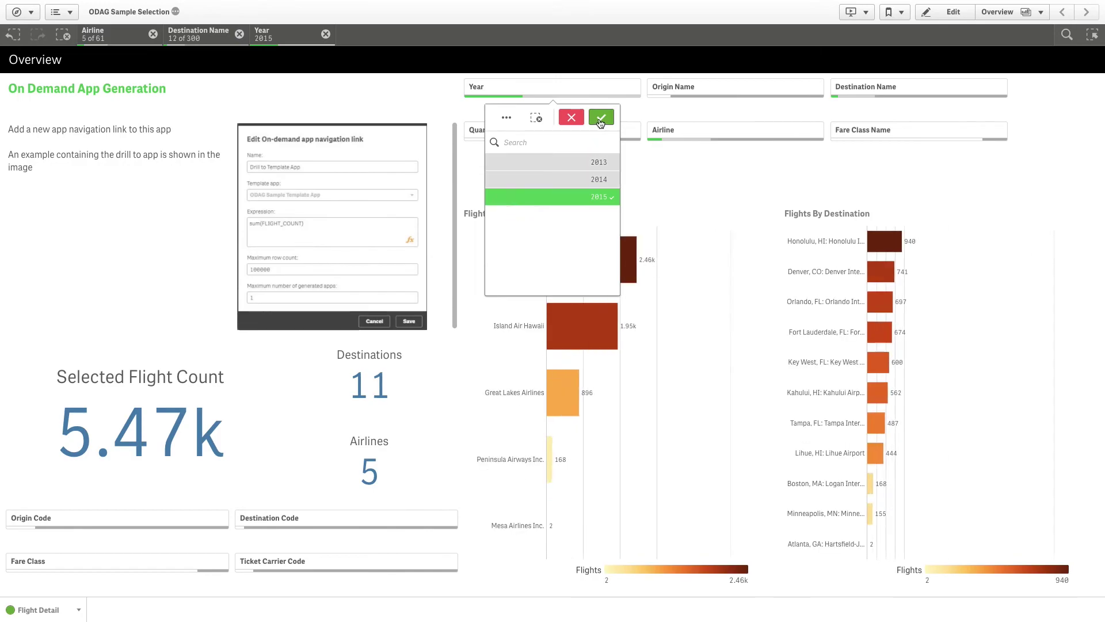
click(600, 120)
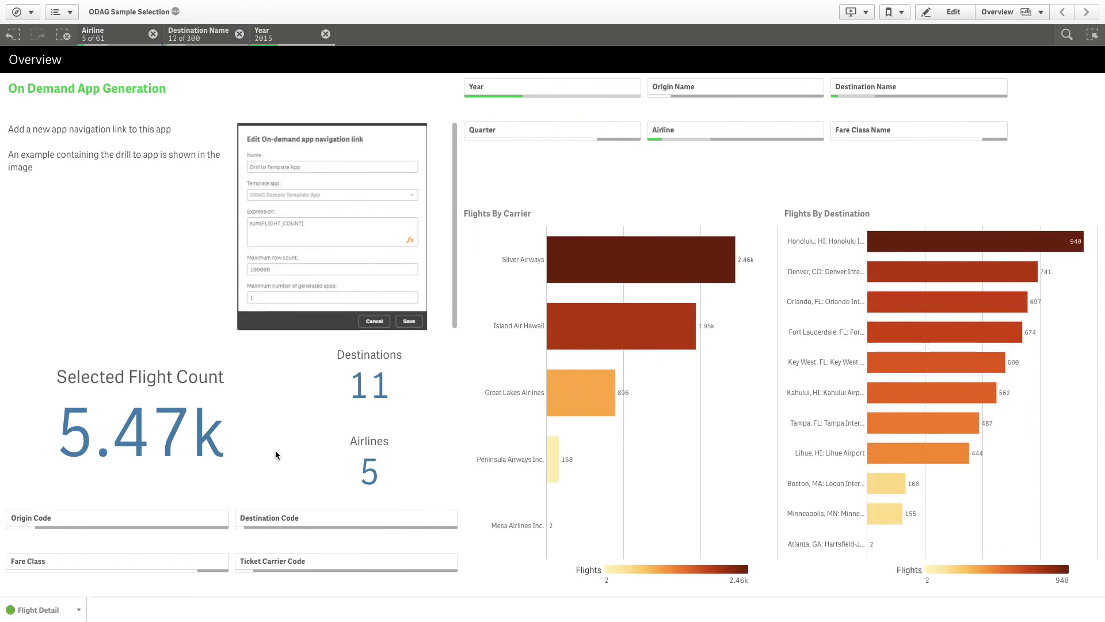
click(35, 609)
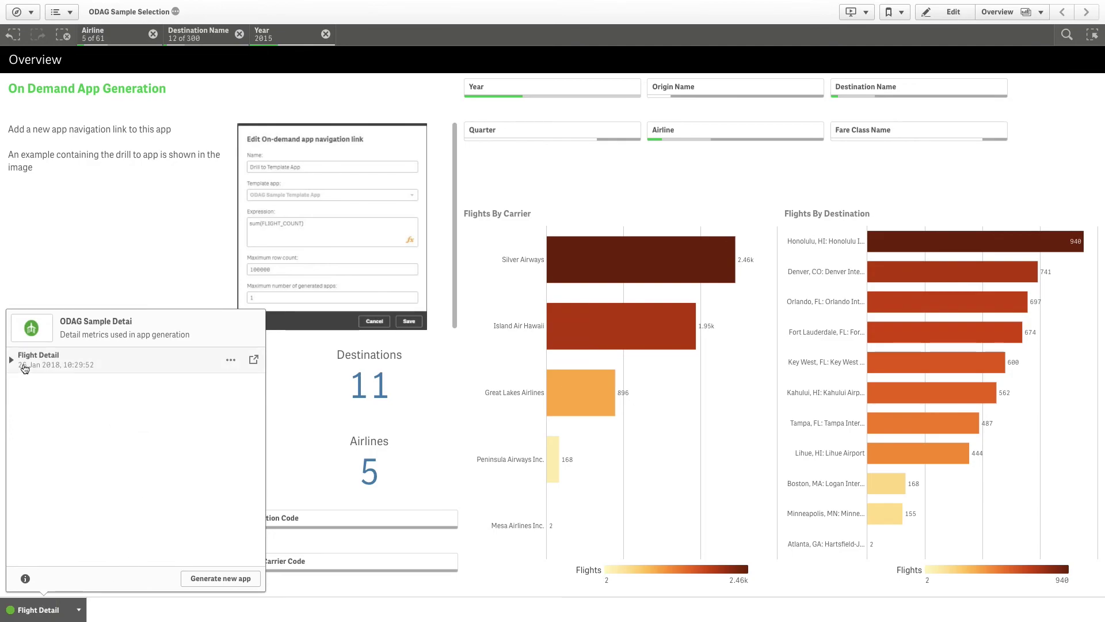
click(12, 360)
click(60, 403)
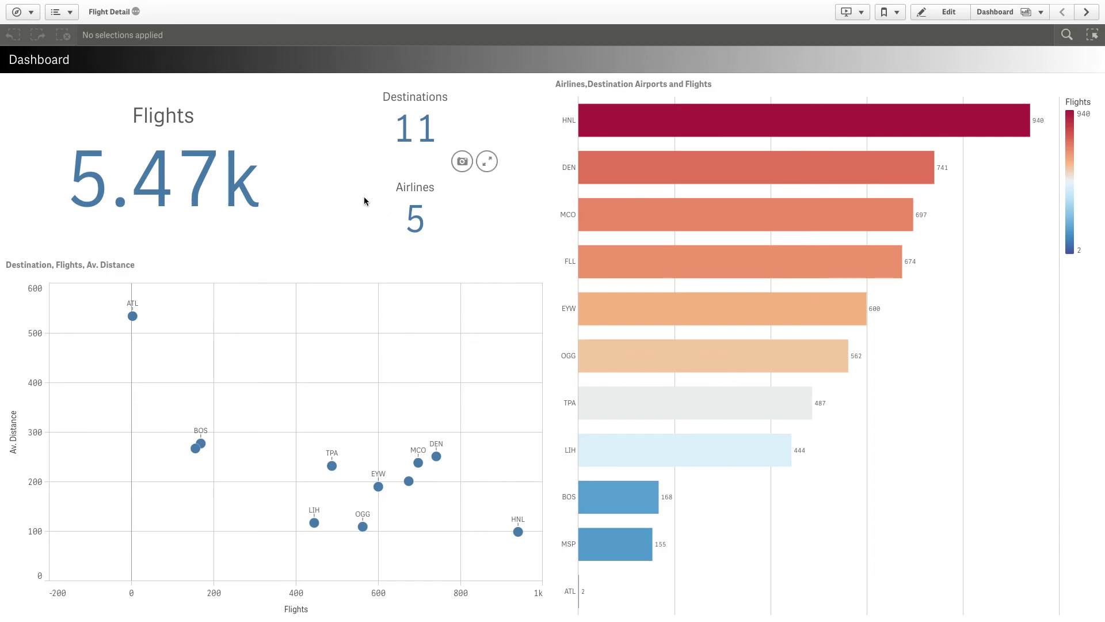
Pan and zoom the scatter plot of destinations by flights and average distance to inspect other points.
drag(182, 369, 262, 435)
scroll(262, 434, down, 5)
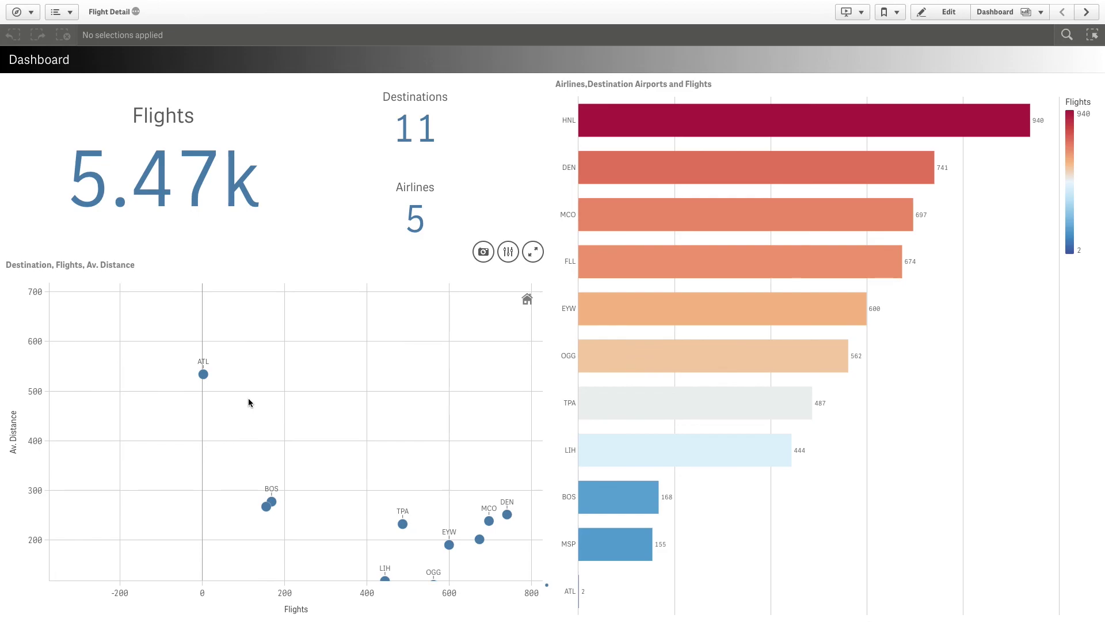